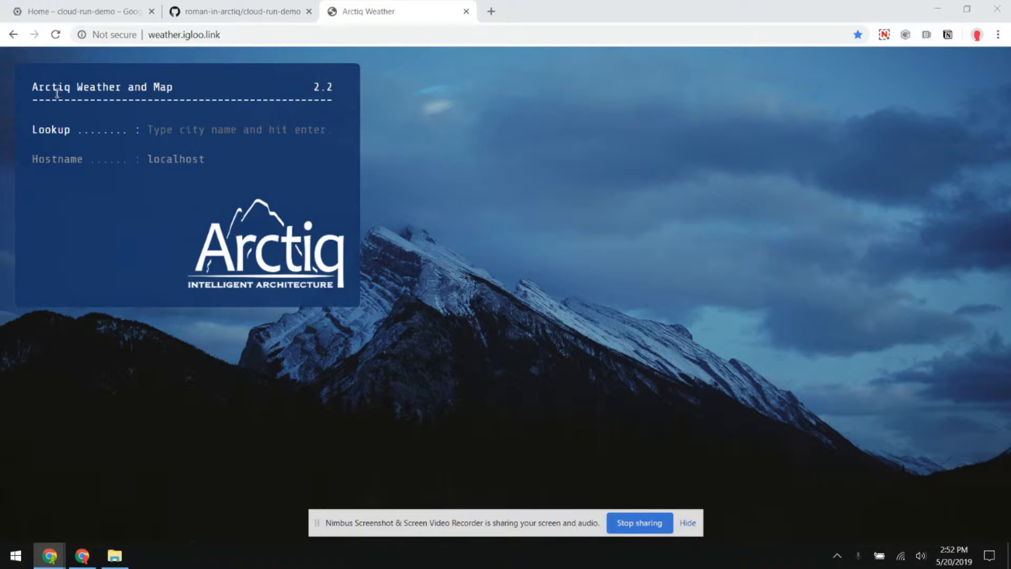
Look up the weather for the city "toronto" in the Arctiq Weather and Map app
left_click(192, 130)
type("toronto")
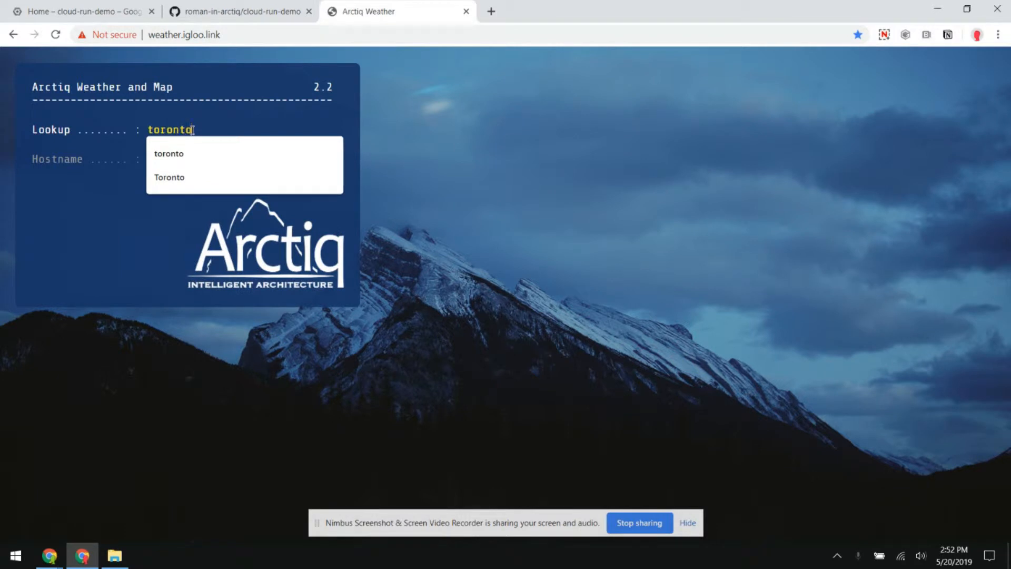
key("Return")
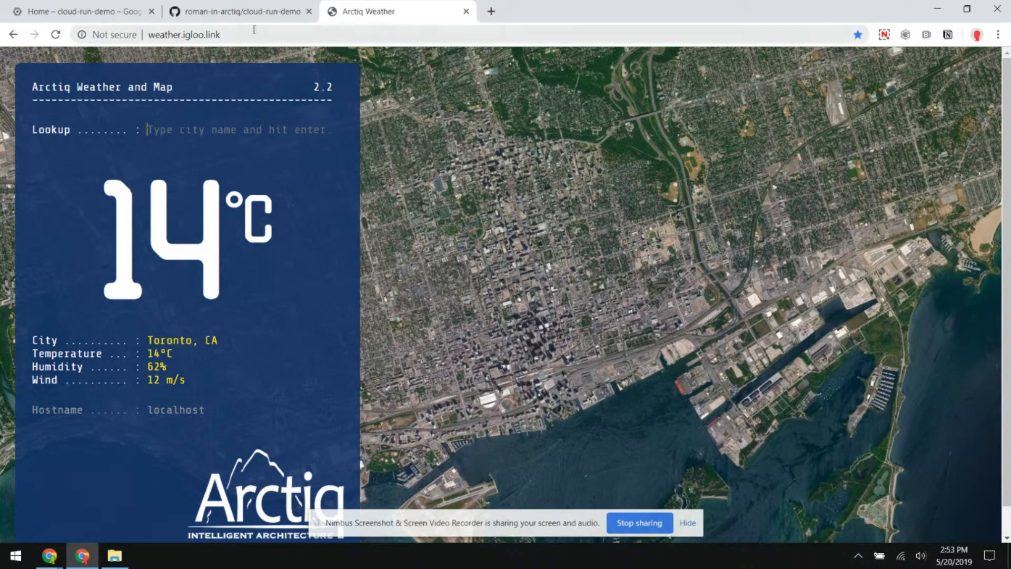
Switch to the cloud-run-demo repository on GitHub, look over its file list and open the Dockerfile
left_click(258, 13)
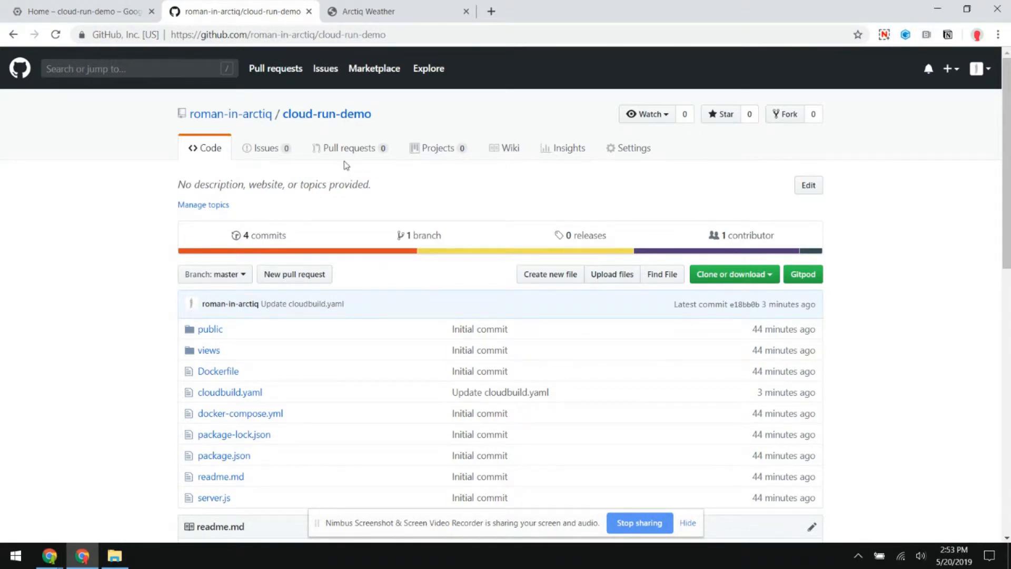
scroll(900, 303, "down", 3)
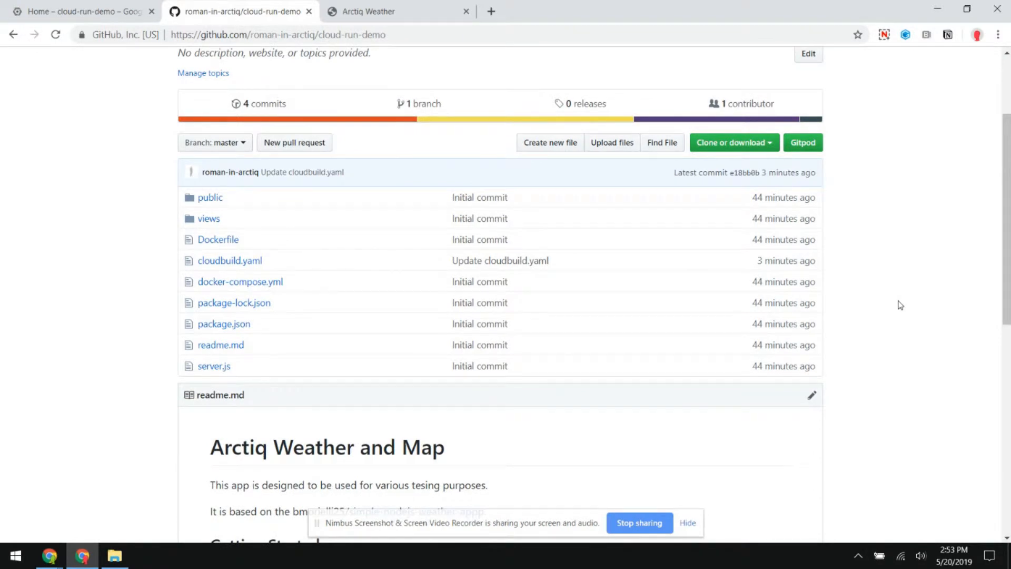
scroll(900, 305, "up", 3)
left_click(232, 374)
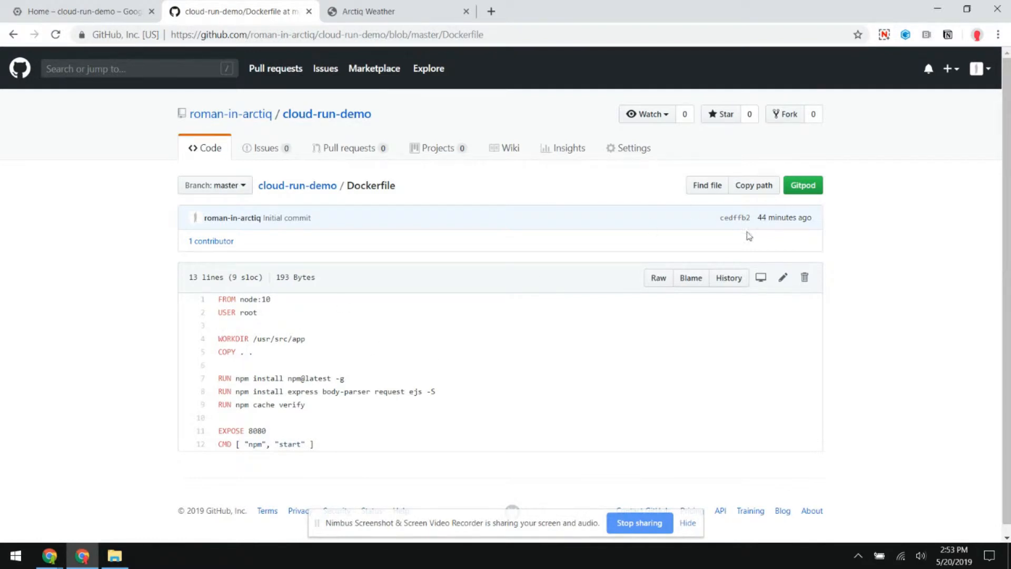
Open cloudbuild.yaml from the repository root and examine its docker build and push steps
left_click(326, 122)
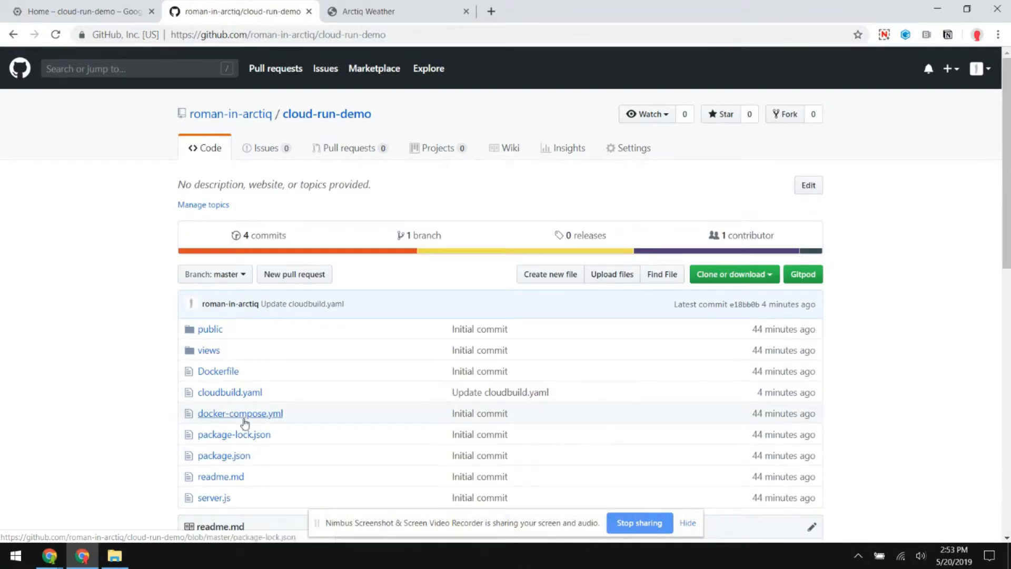
left_click(229, 399)
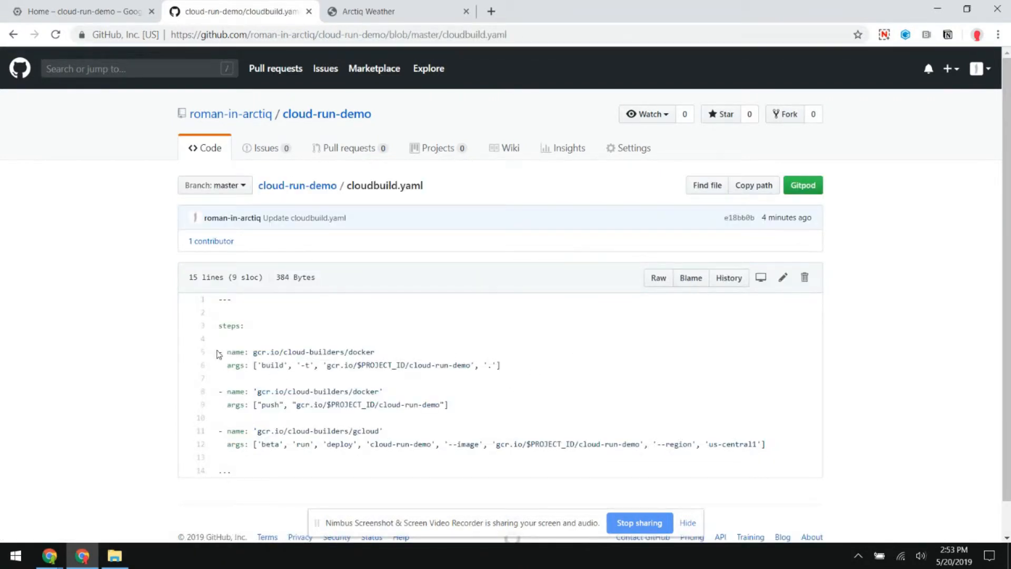
left_click_drag(228, 353, 503, 366)
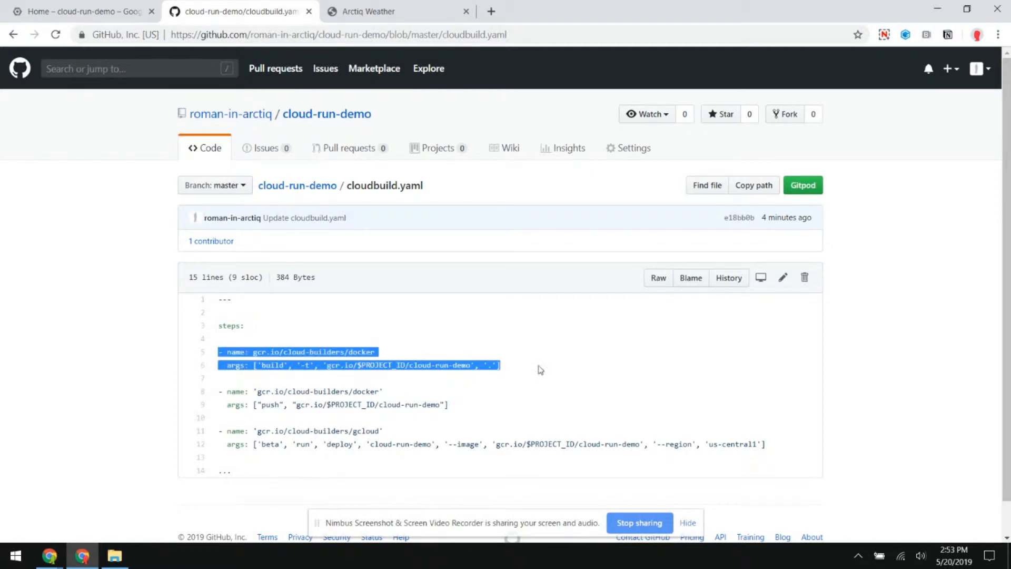
left_click(219, 394)
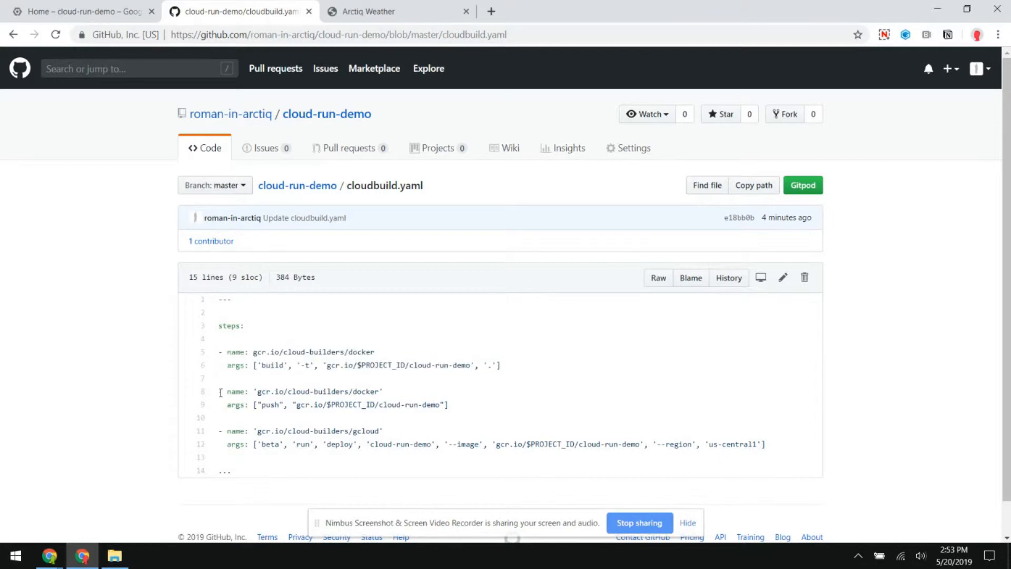
left_click_drag(220, 393, 449, 406)
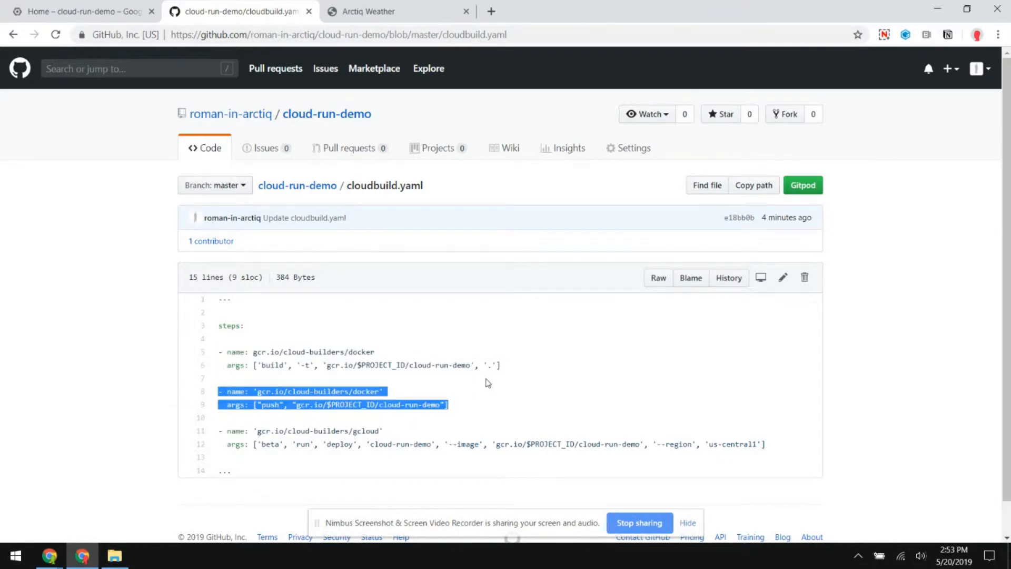
left_click(477, 409)
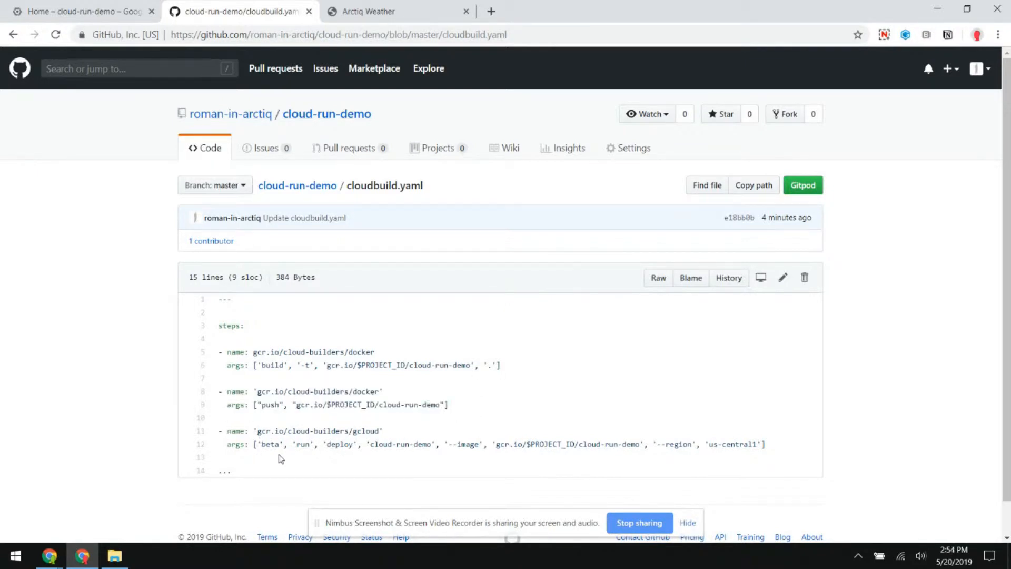
Examine the arguments of the gcloud run deploy step in cloudbuild.yaml, including the service name
double_click(302, 444)
left_click(343, 448)
left_click_drag(431, 446, 373, 446)
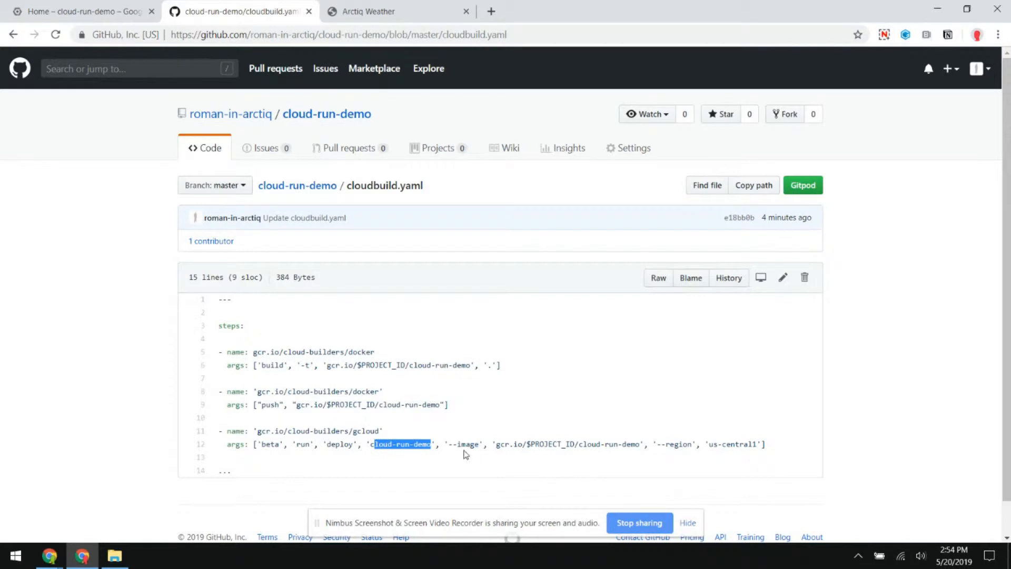
left_click(515, 458)
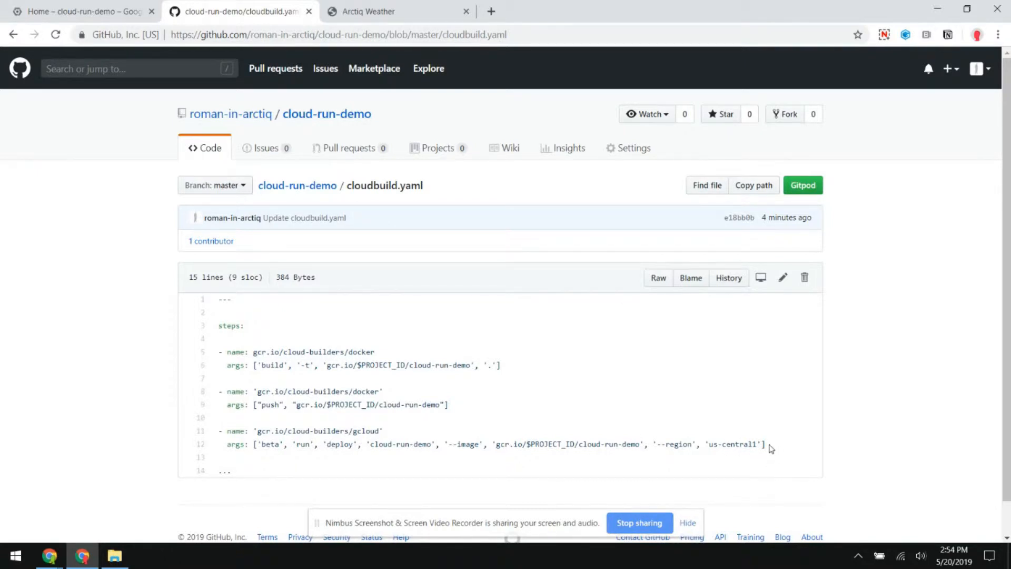
Switch to the Google Cloud Platform console, go to the Cloud Build triggers and enable the Cloud Build API
left_click(101, 13)
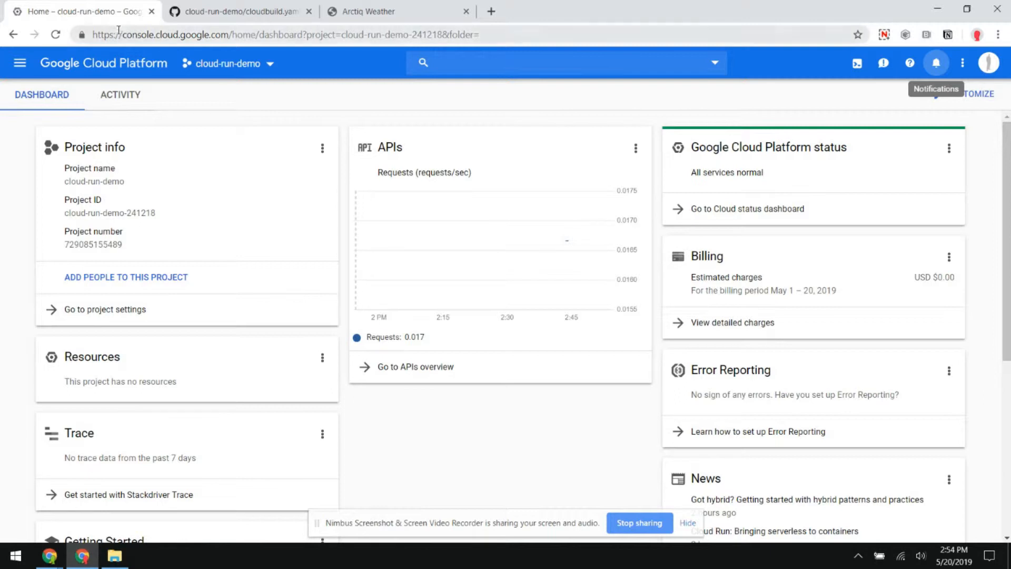
left_click(23, 70)
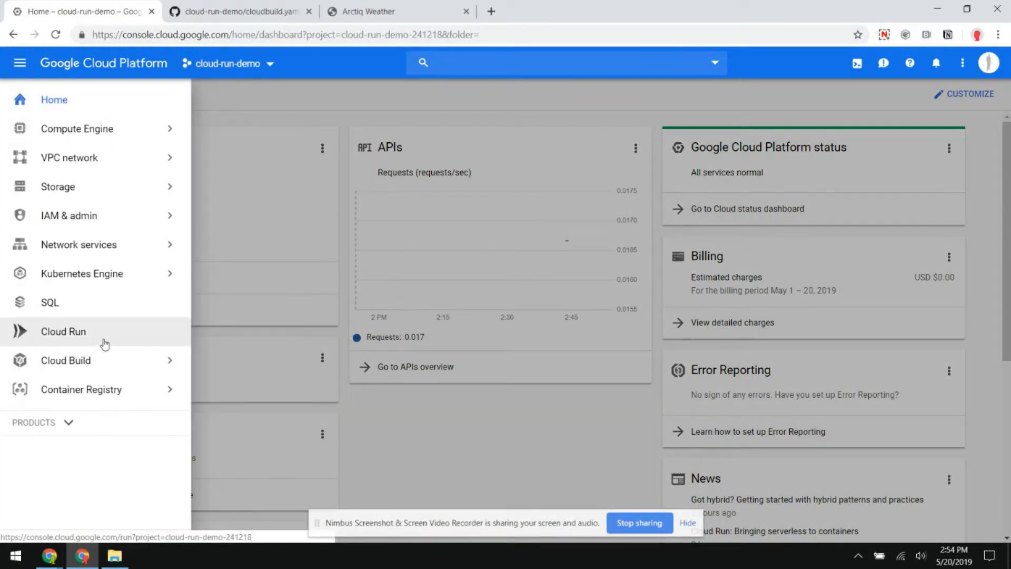
mouse_move(90, 367)
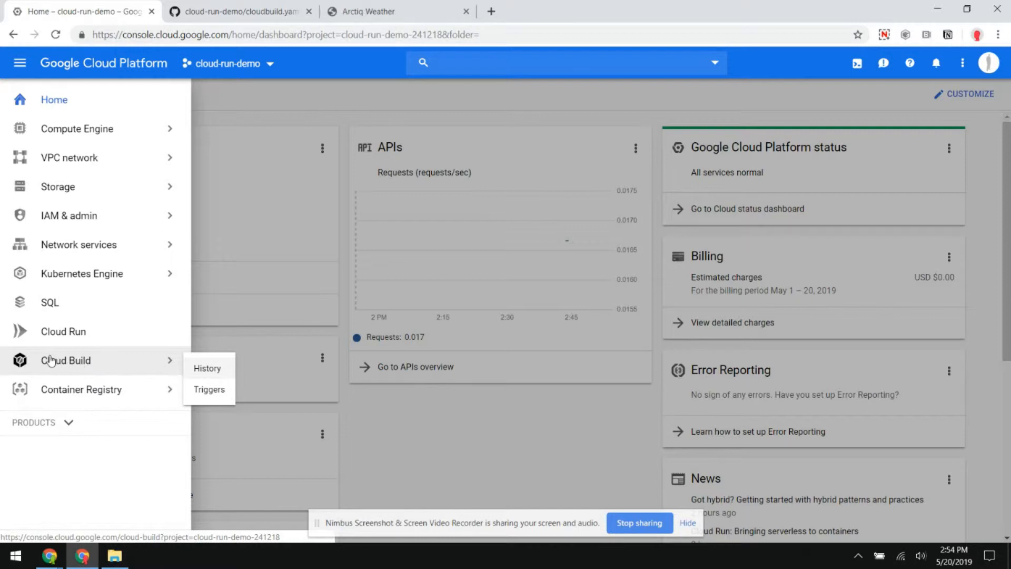
left_click(210, 390)
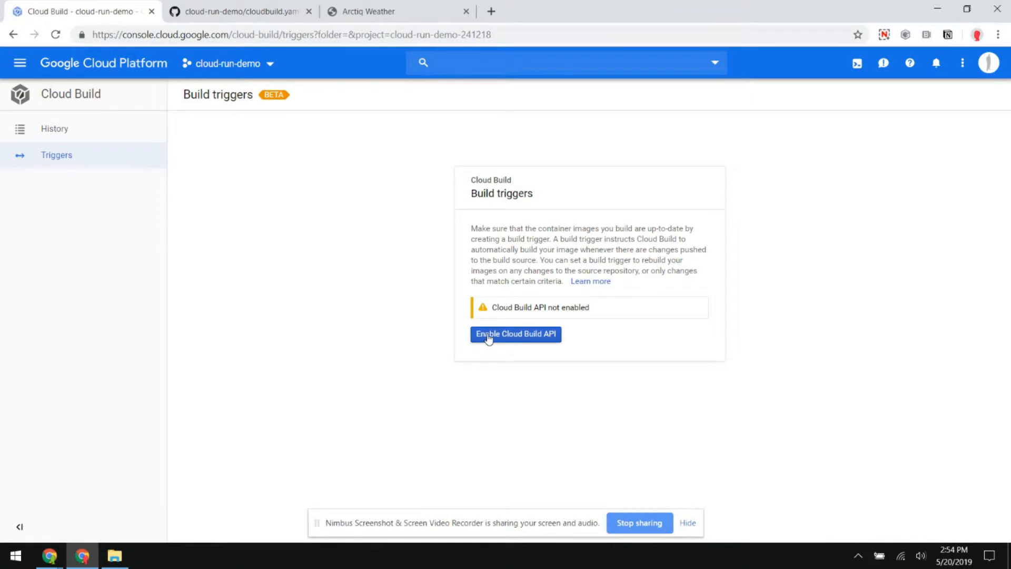
left_click(488, 342)
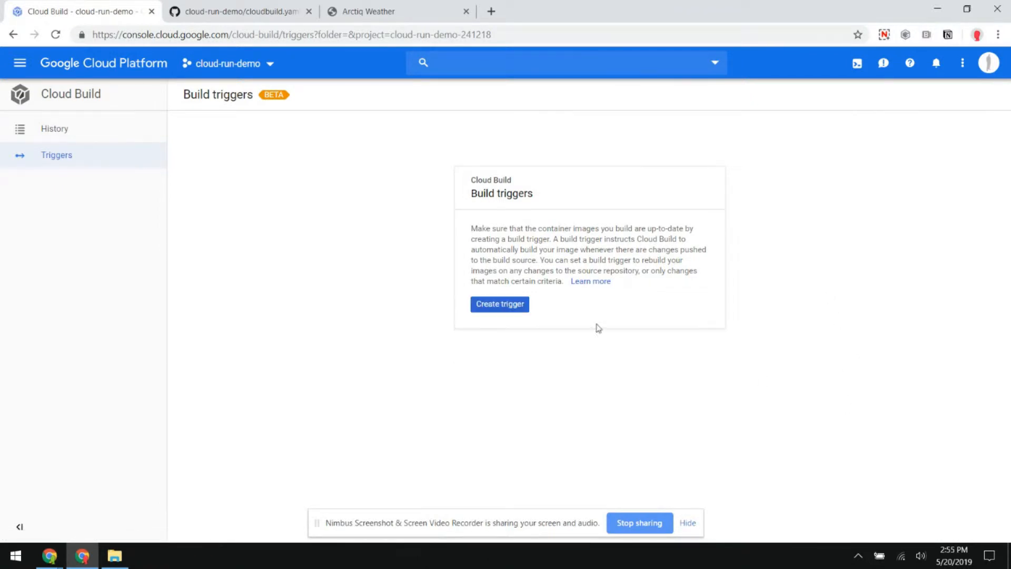
Start a new build trigger with GitHub as the source, consent to token storage, and choose the cloud-run-demo repository
left_click(499, 306)
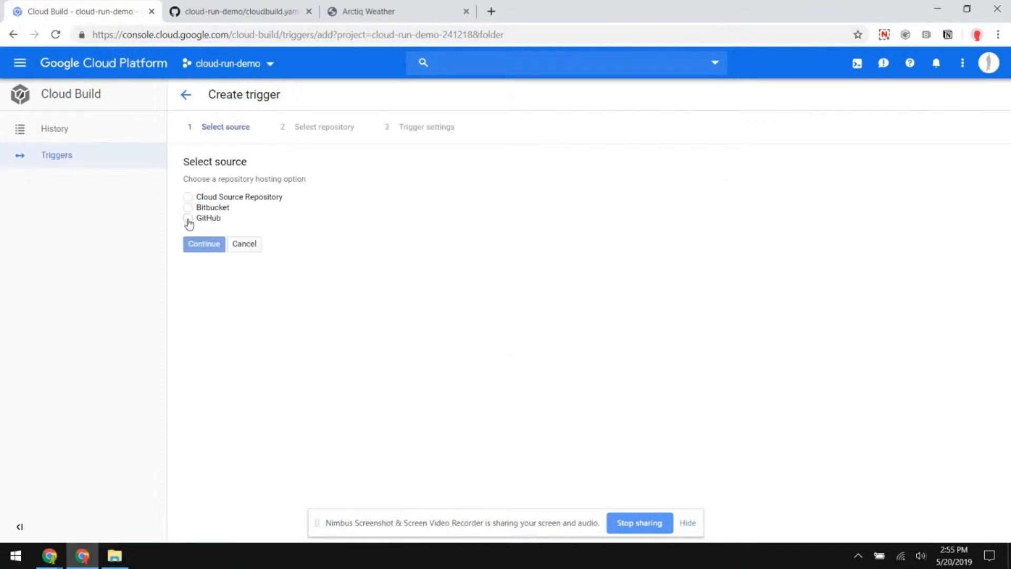
left_click(188, 219)
left_click(187, 239)
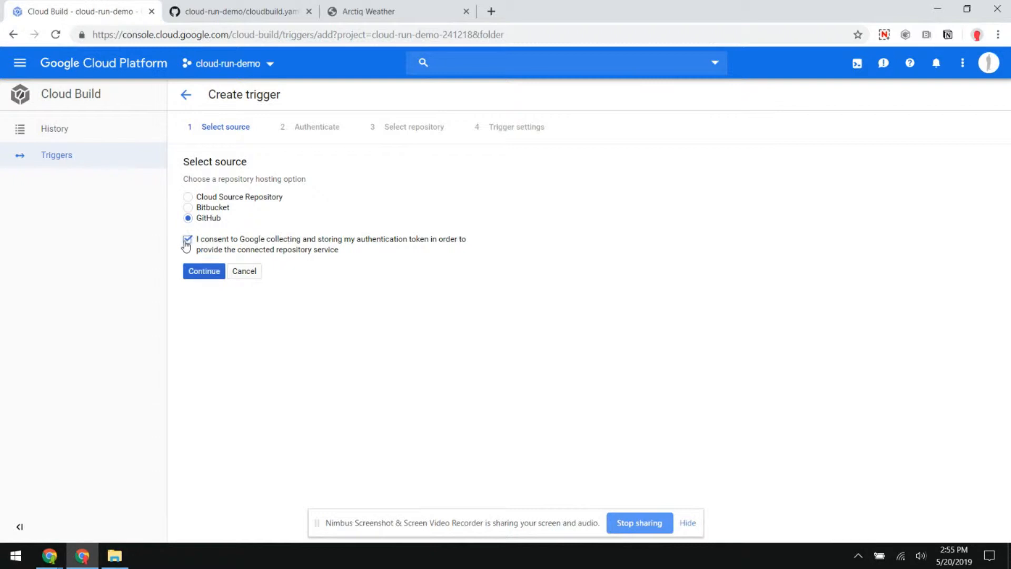
left_click(205, 272)
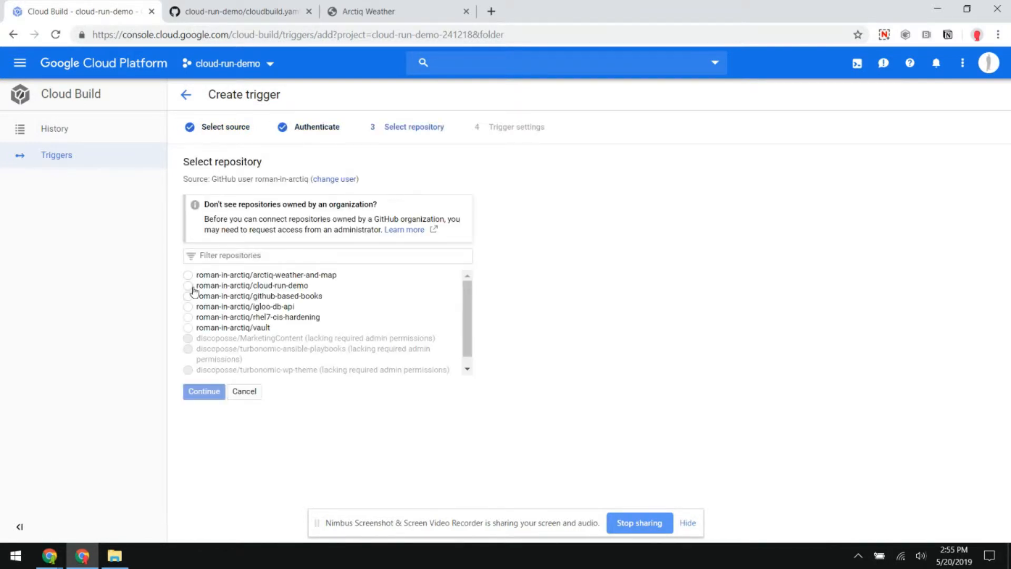
left_click(189, 287)
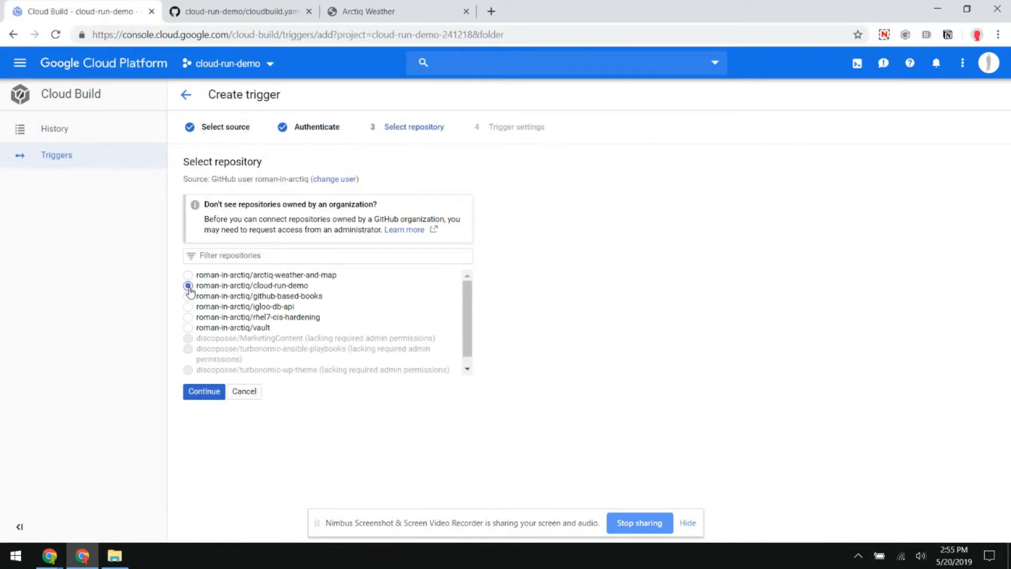
left_click(216, 393)
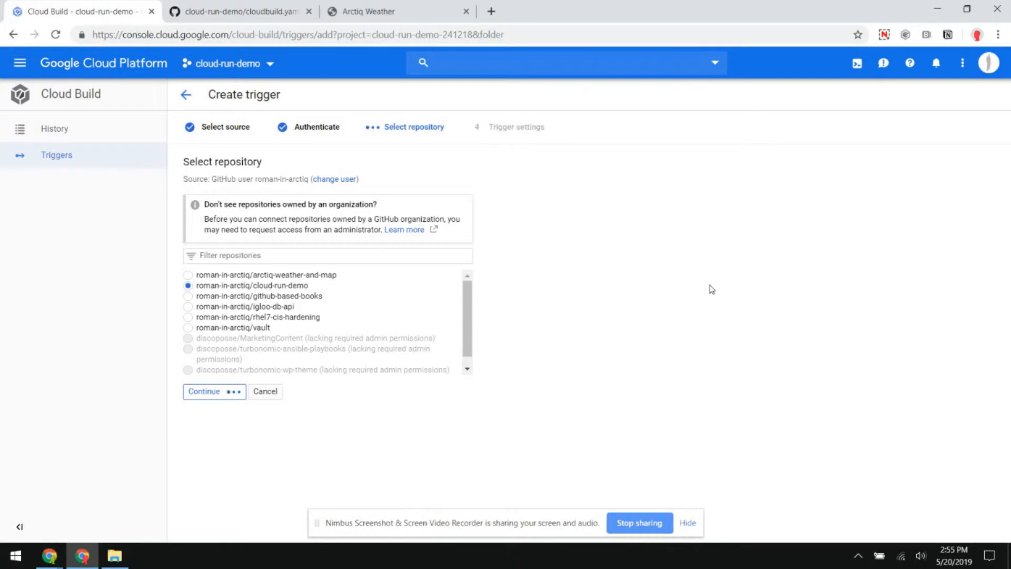
Create the trigger with the branch regex set to master and the build configuration set to the Cloud Build configuration file
left_click(238, 301)
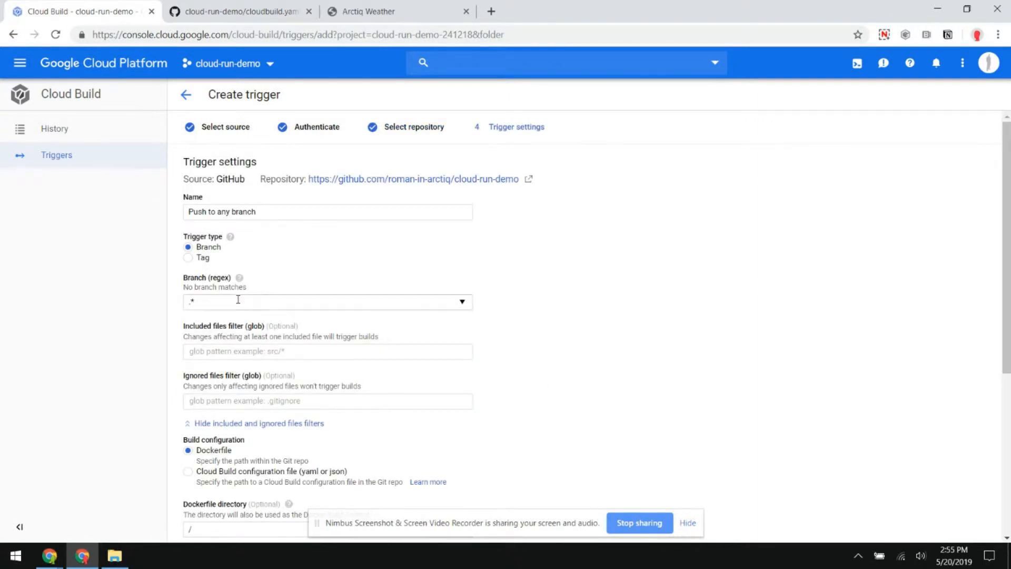
left_click(283, 319)
type("master")
left_click(653, 325)
scroll(520, 377, "down", 4)
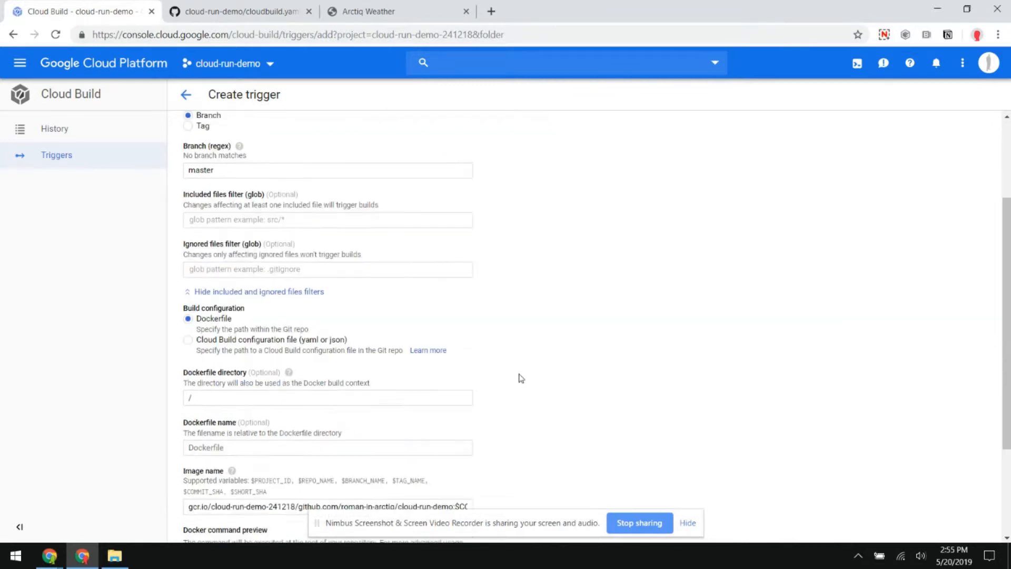
left_click(188, 275)
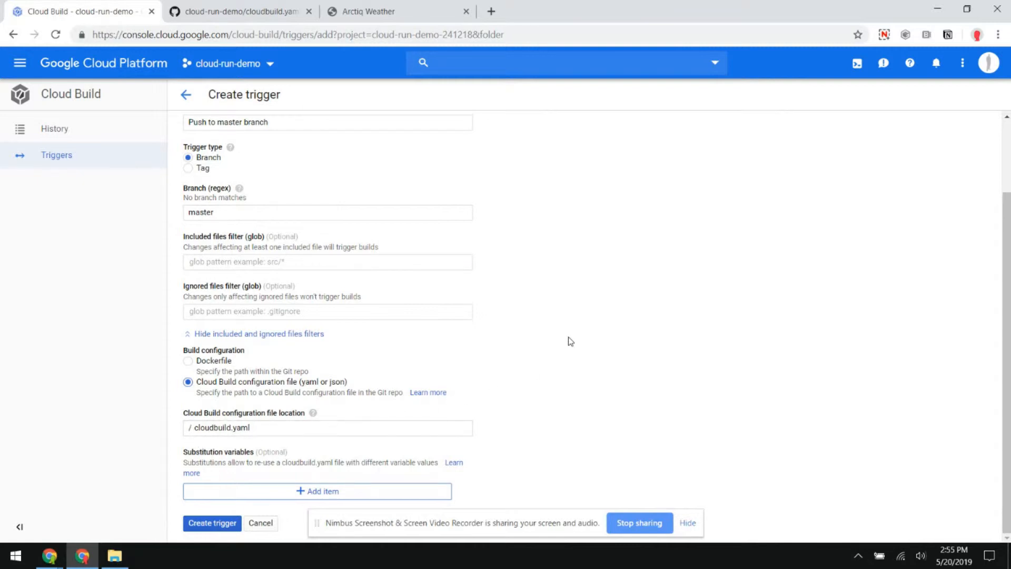
left_click(211, 523)
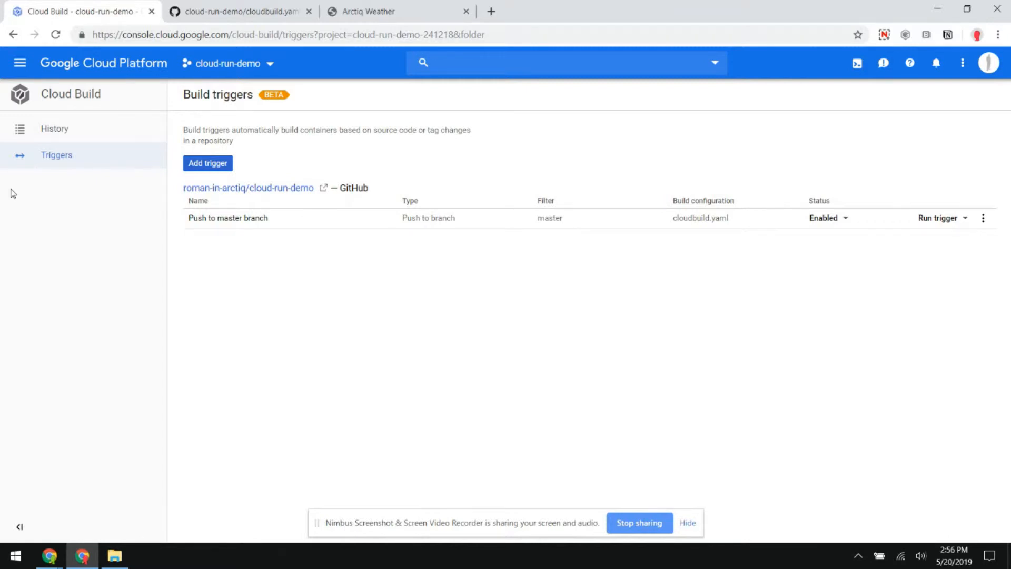
Go to the project's IAM permissions and open the cloudbuild.gserviceaccount.com member for editing
left_click(20, 63)
mouse_move(58, 220)
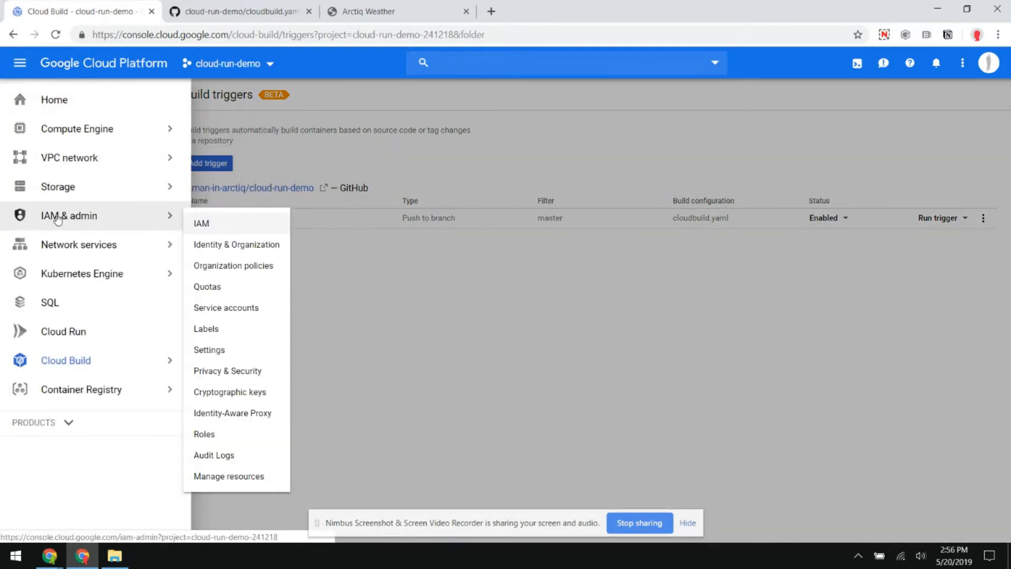
left_click(206, 225)
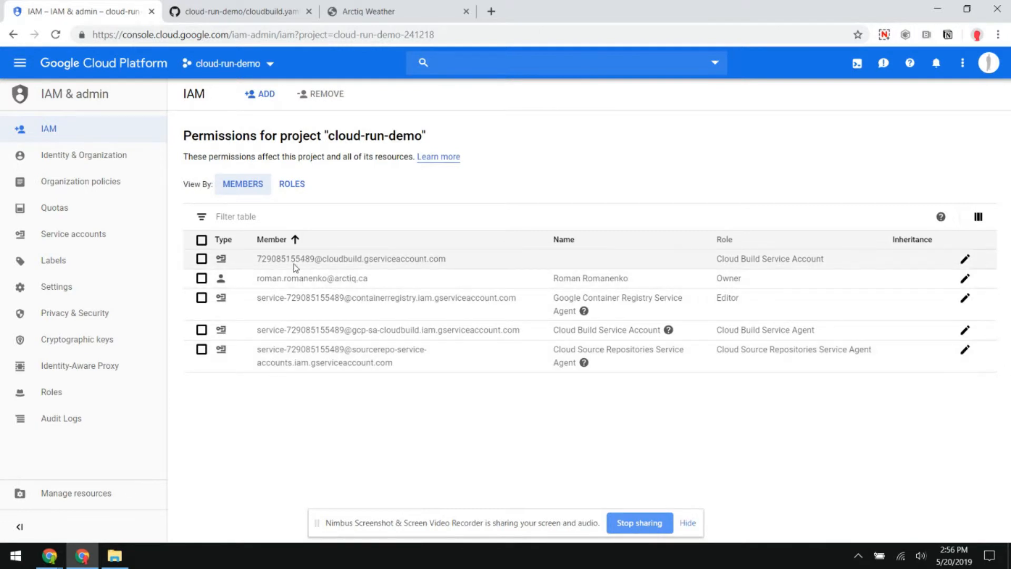
left_click_drag(324, 261, 436, 270)
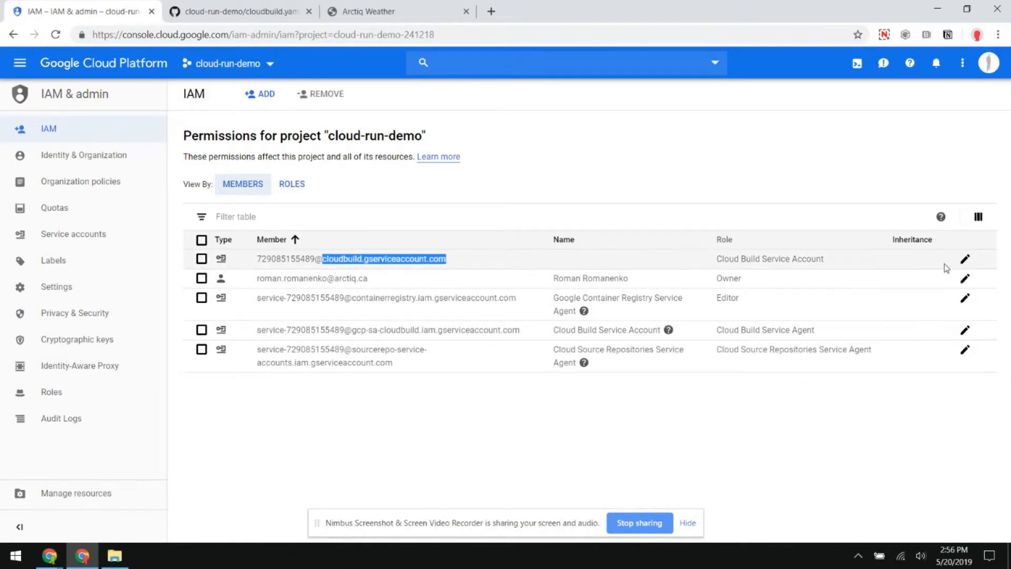
left_click(971, 261)
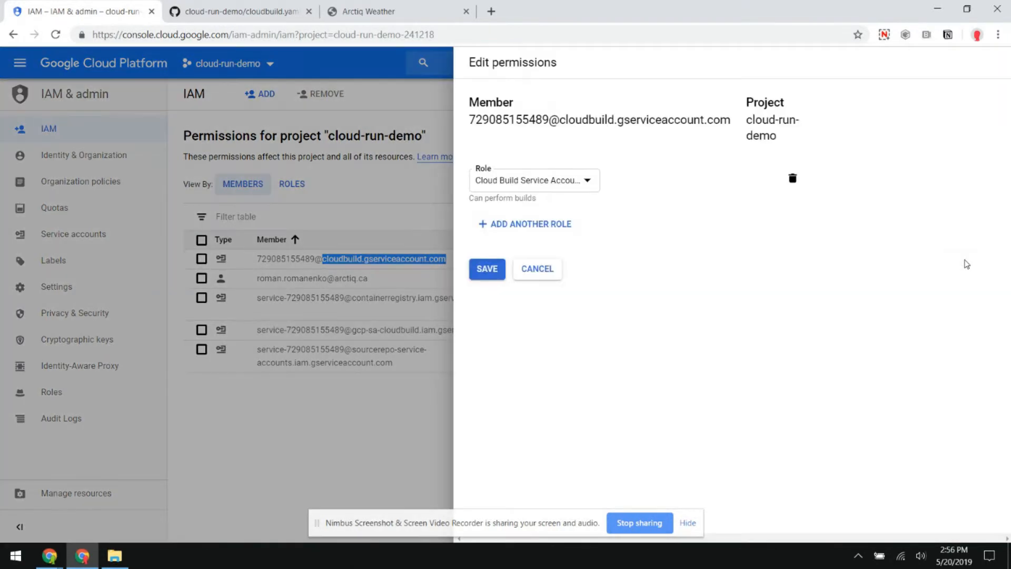
Add the Service Account User role to the Cloud Build service account
left_click(546, 224)
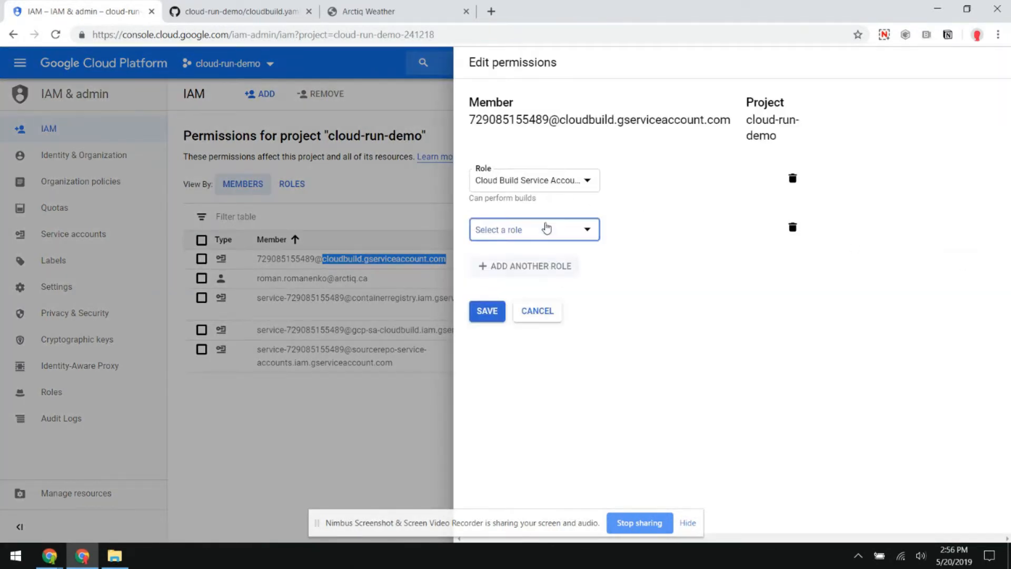
left_click(530, 230)
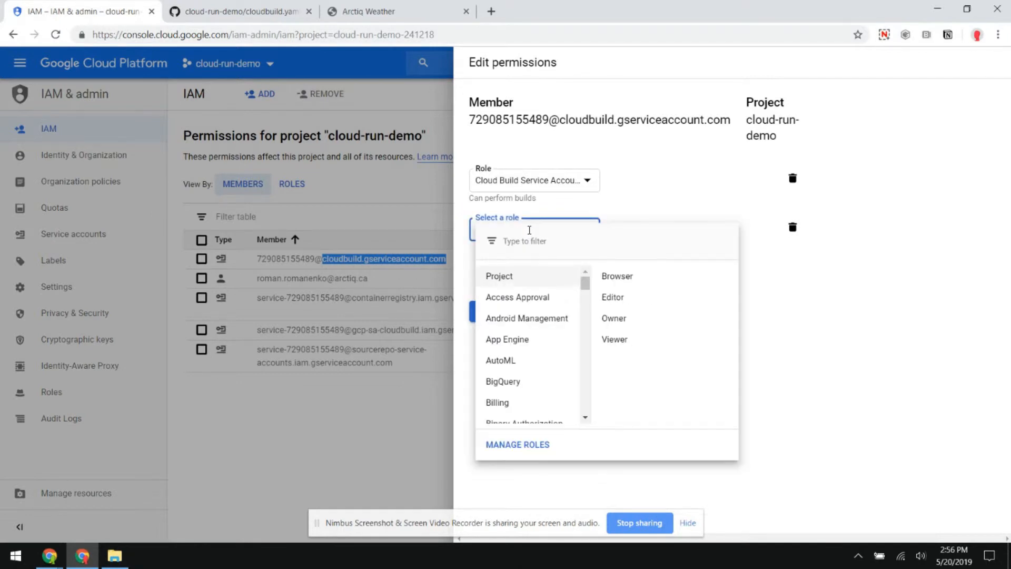
type("ser")
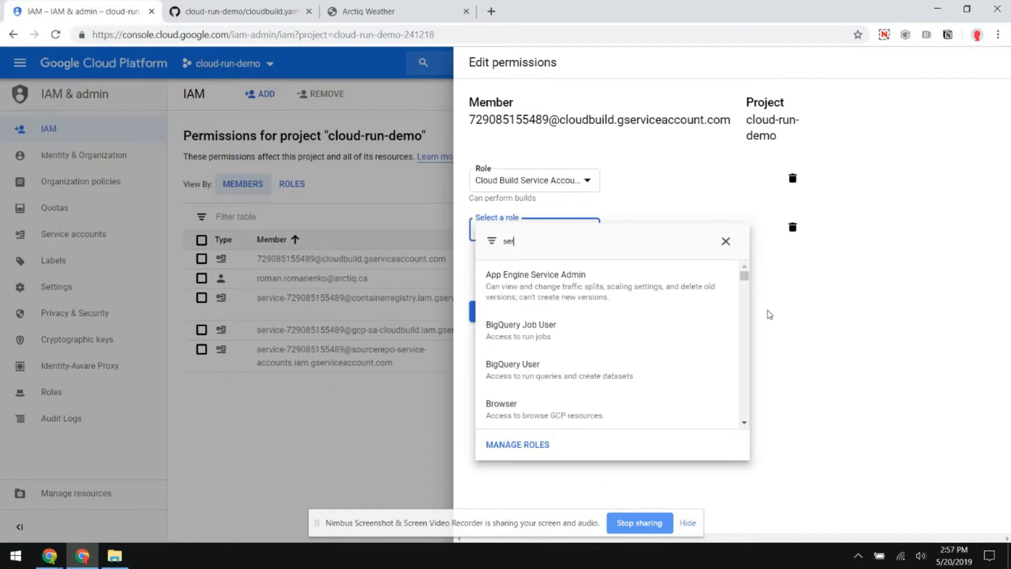
type("vice account u")
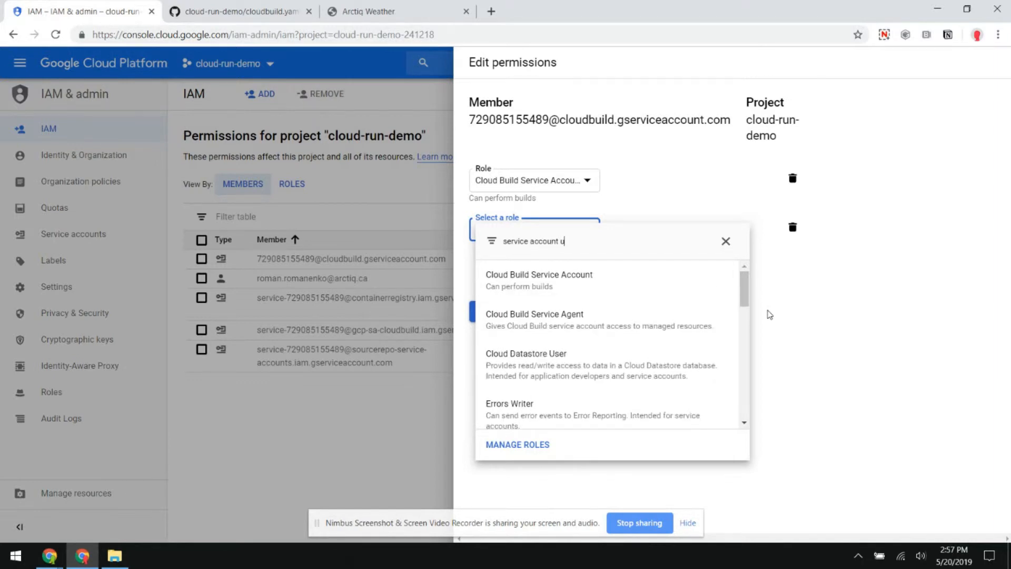
type("ser")
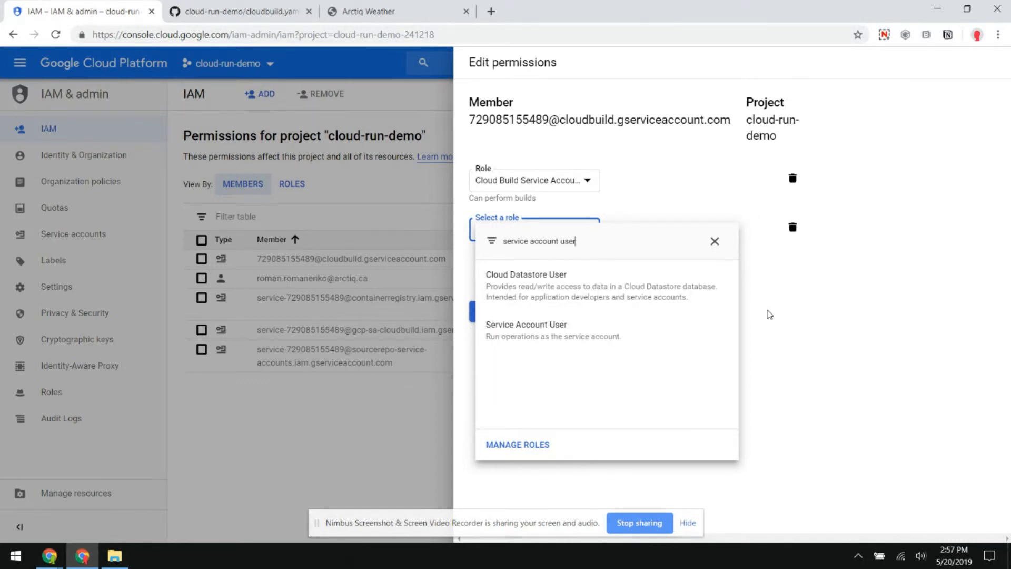
left_click(614, 339)
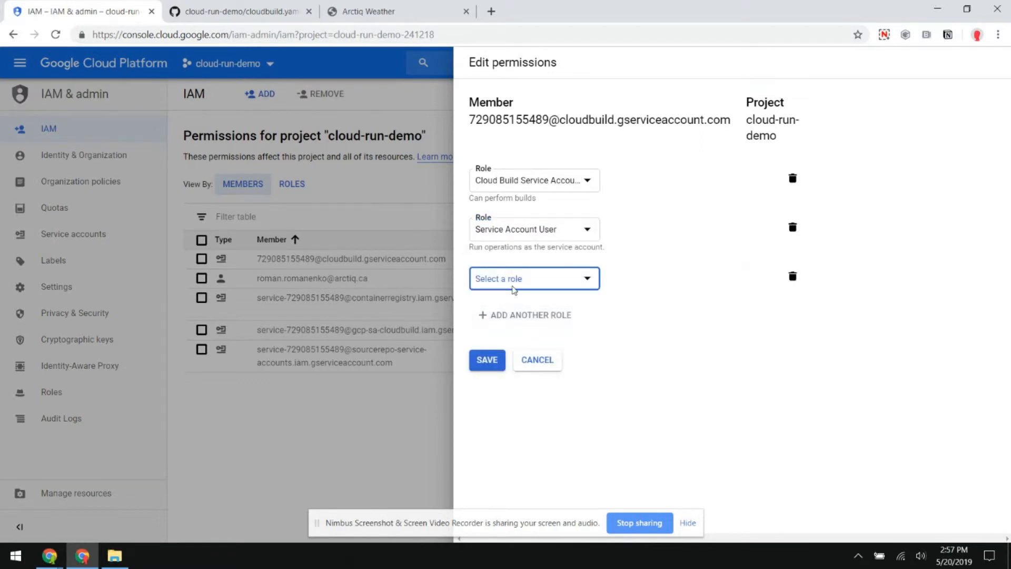
Add the Cloud Run Admin role to the Cloud Build service account and save its permissions
left_click(513, 288)
type("cloud run adim")
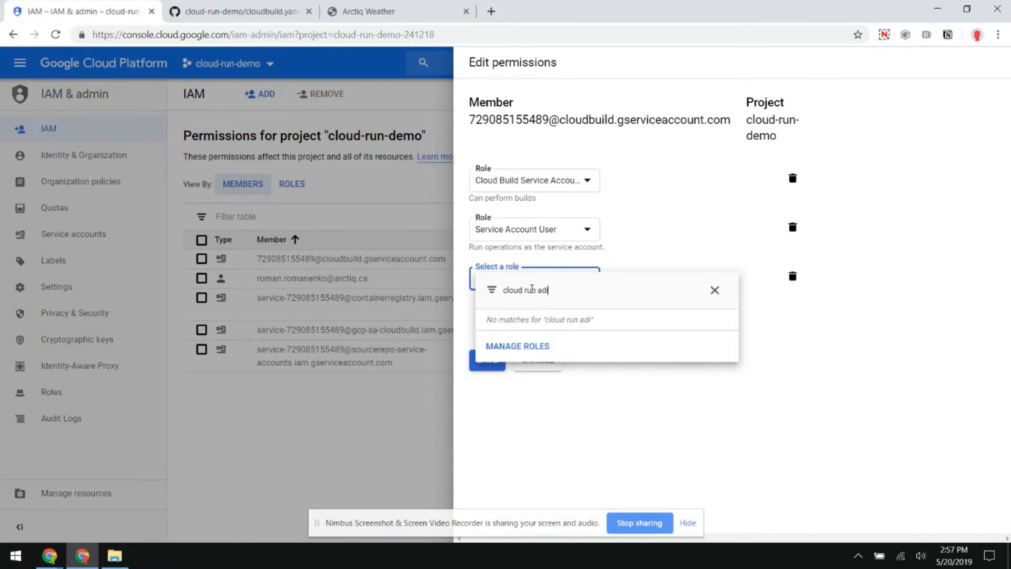
key("BackSpace")
type("min")
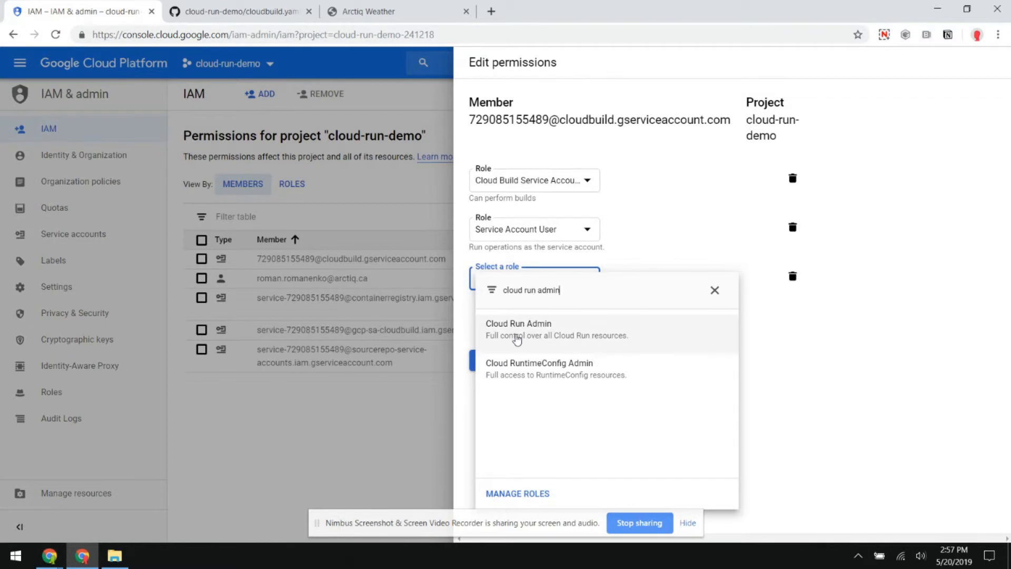
left_click(579, 336)
left_click(488, 369)
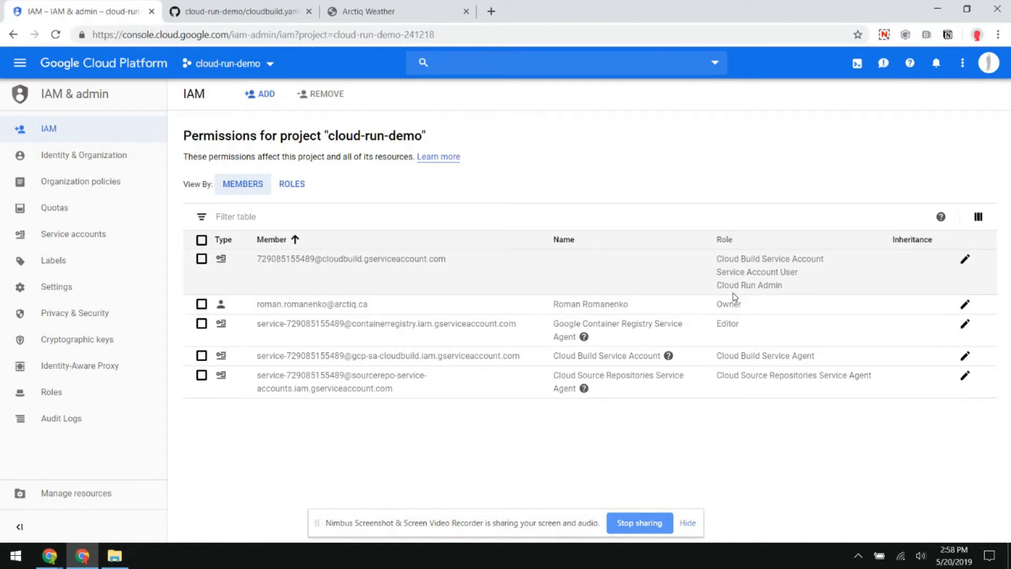
Go back to the Cloud Build triggers of the project to review the push trigger
left_click(22, 68)
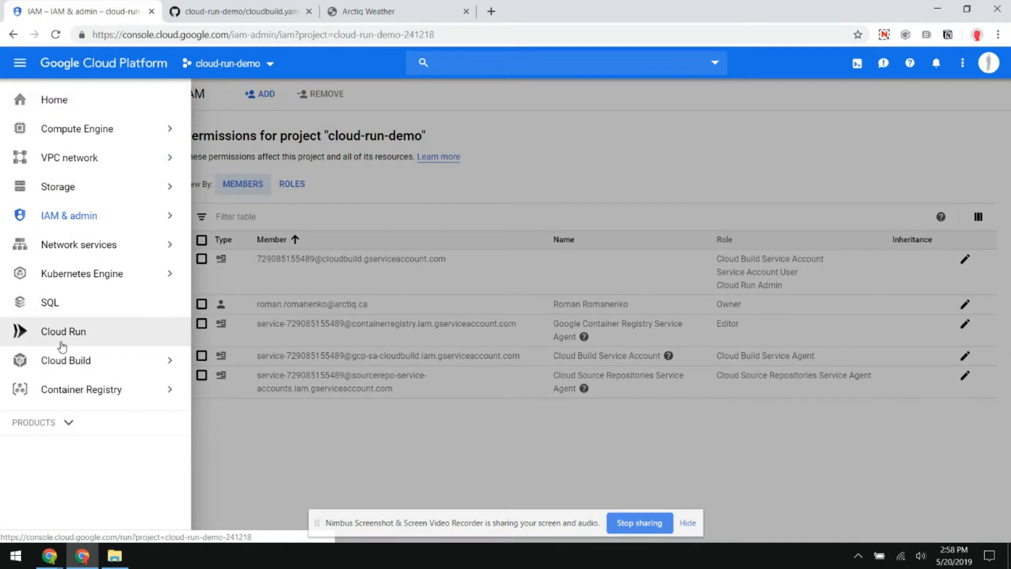
mouse_move(62, 361)
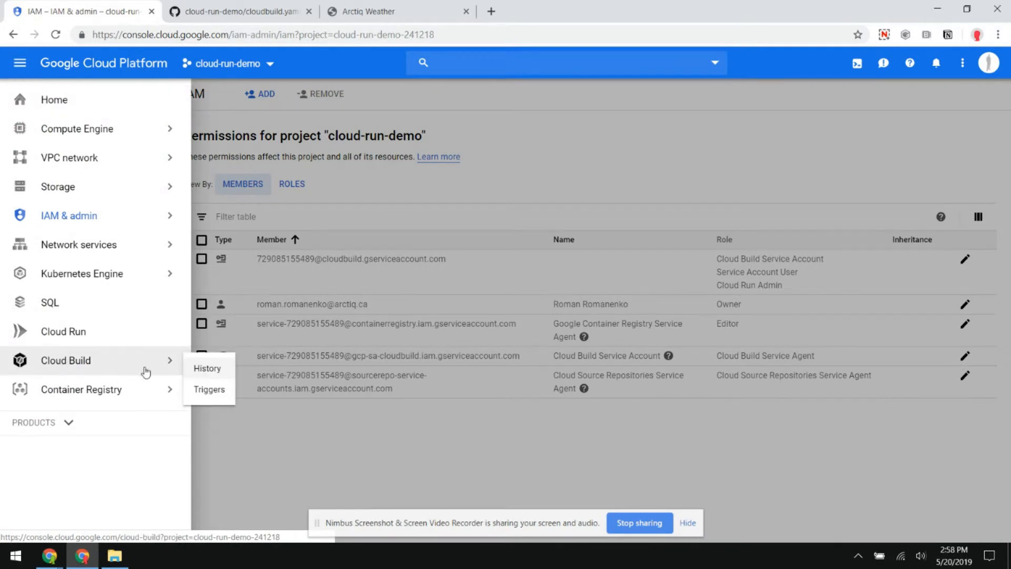
left_click(203, 394)
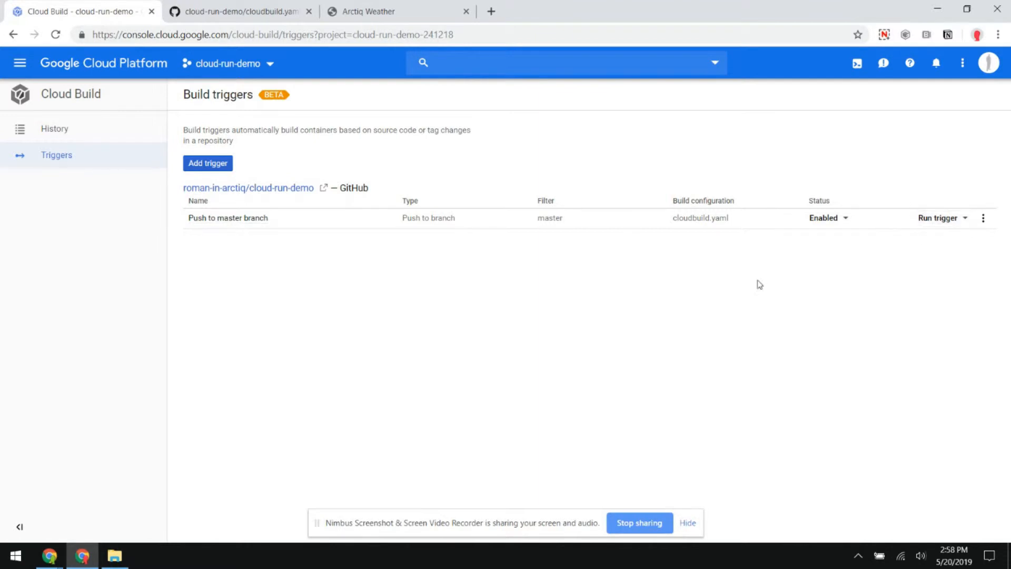
Switch to GitHub and view the webhooks in the cloud-run-demo repository's settings
left_click(220, 19)
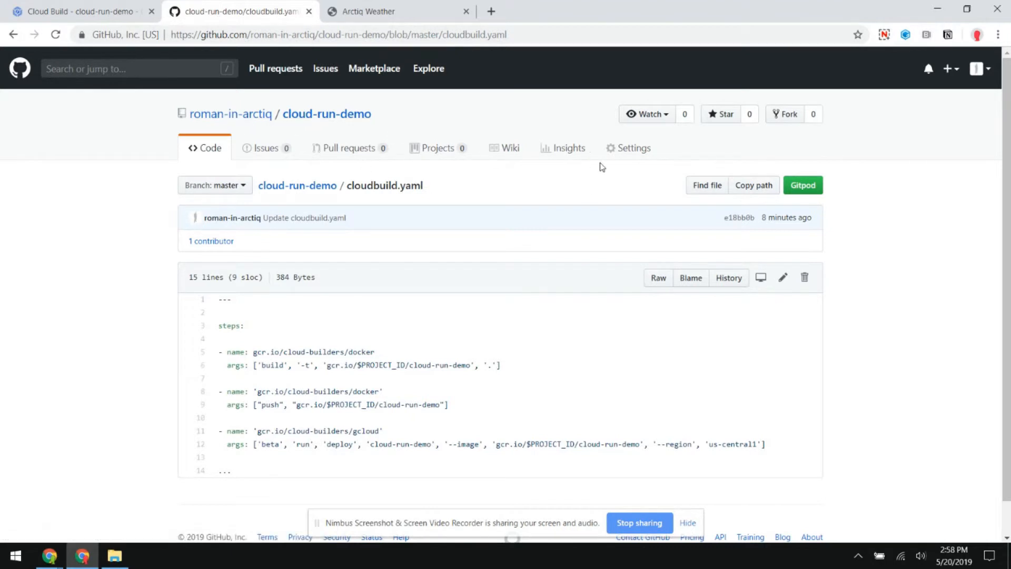
left_click(632, 157)
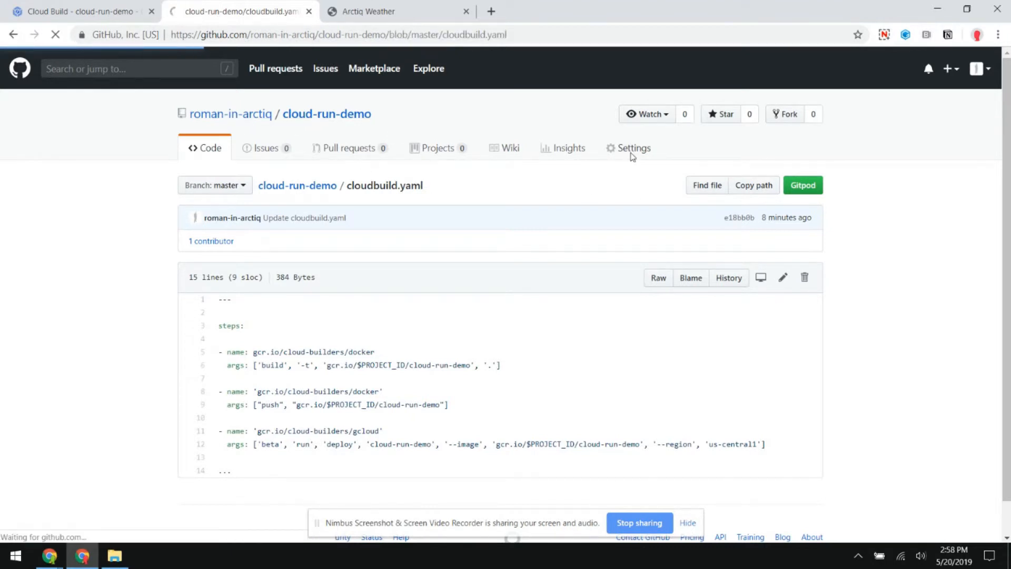
left_click(197, 266)
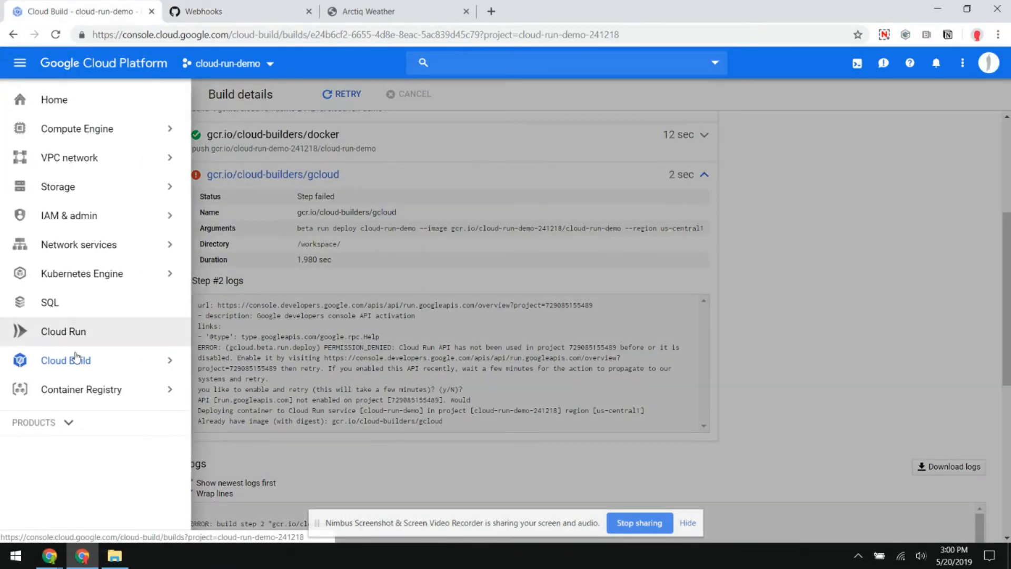
Go to Cloud Run in the Google Cloud Platform console and start using it for the project
left_click(75, 331)
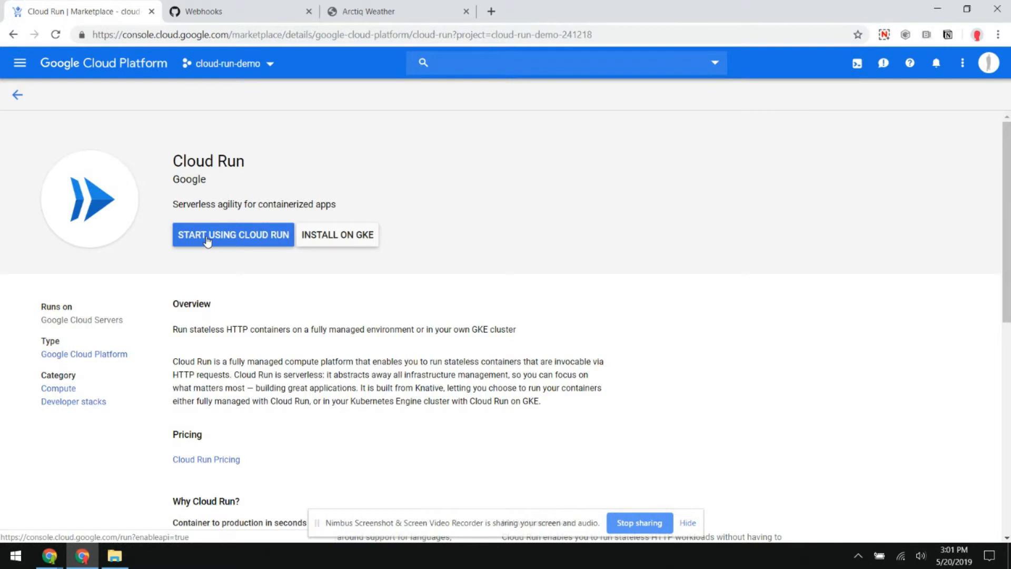
left_click(208, 242)
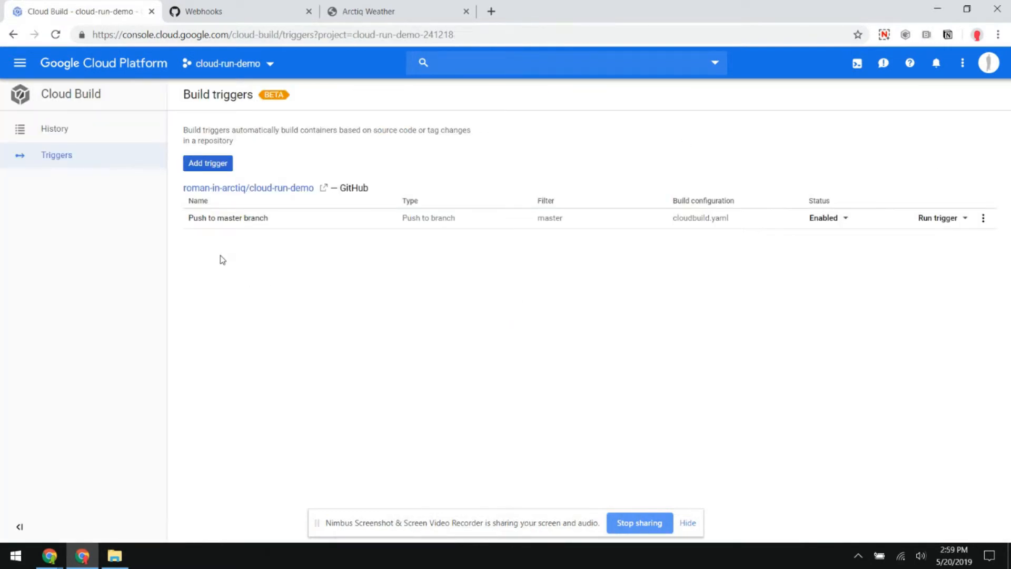
Run the Push to master branch trigger and open its build details from the build history
left_click(935, 223)
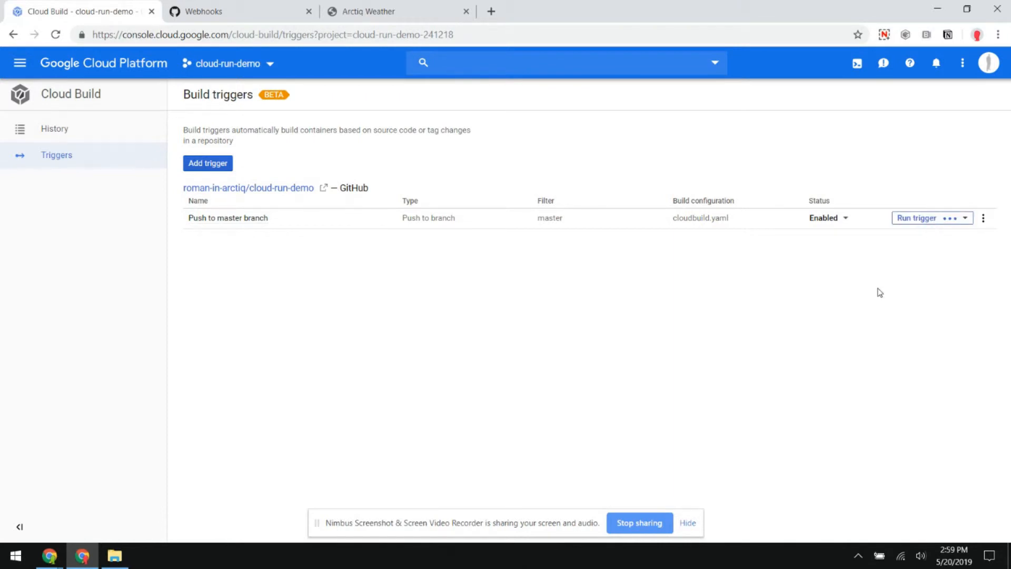
left_click(51, 135)
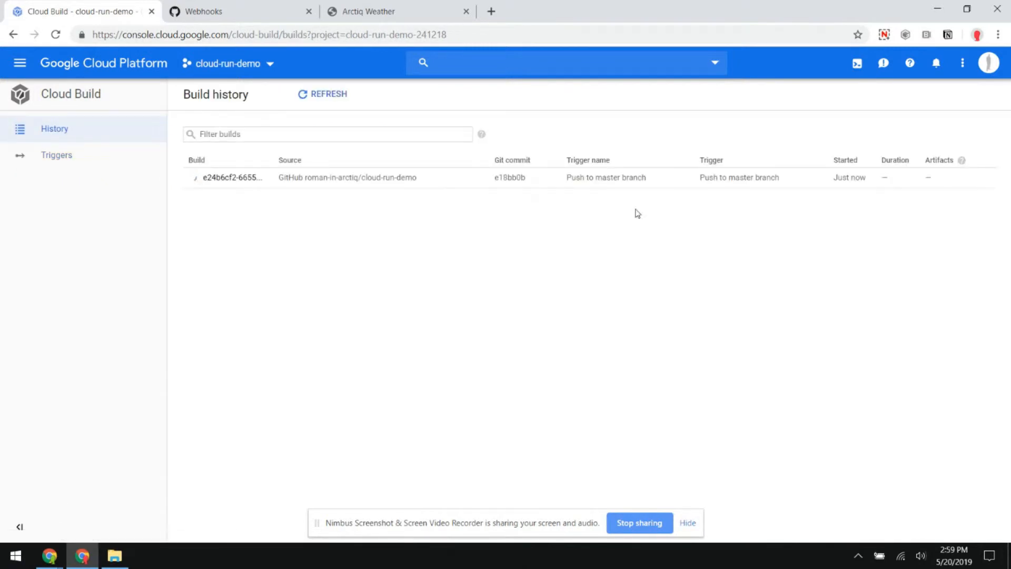
left_click(235, 178)
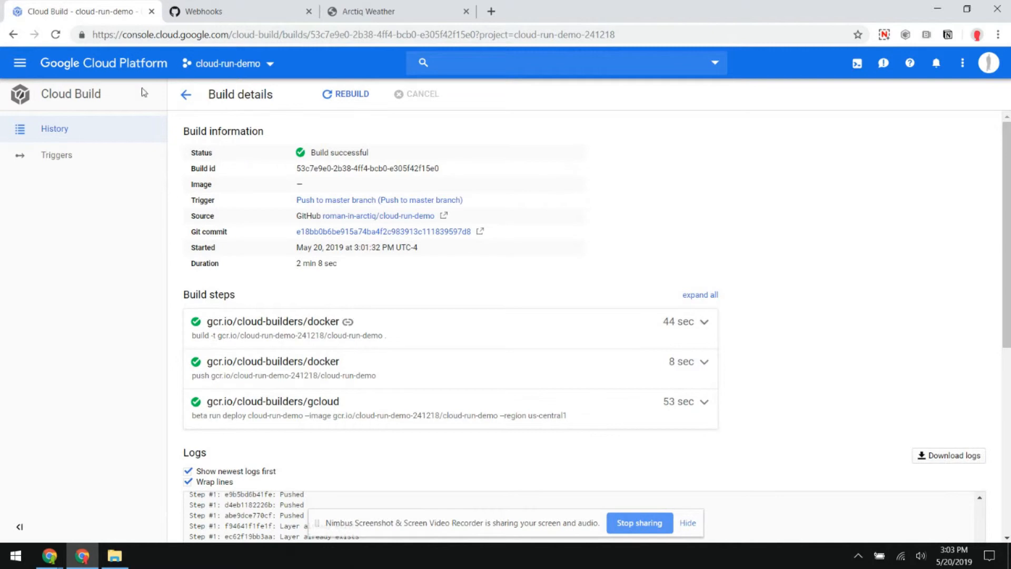
Open the cloud-run-demo service in Cloud Run, test its public URL and close the opened page
left_click(20, 64)
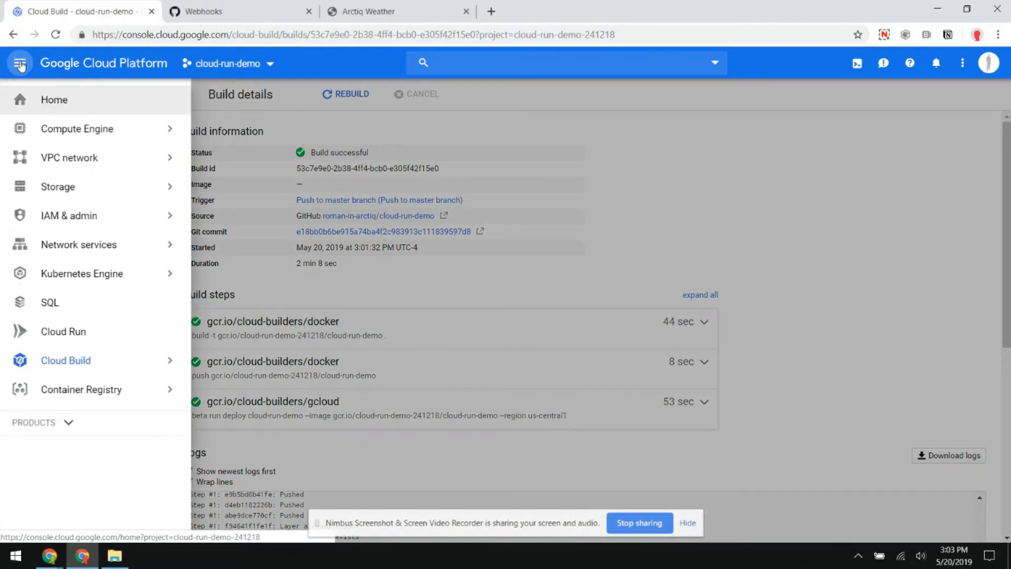
left_click(56, 334)
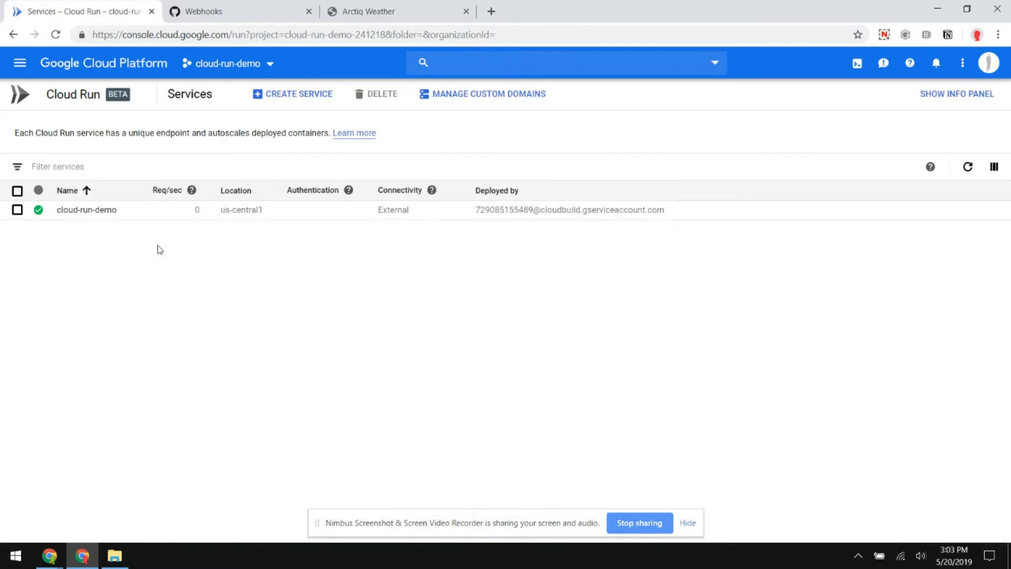
left_click(86, 211)
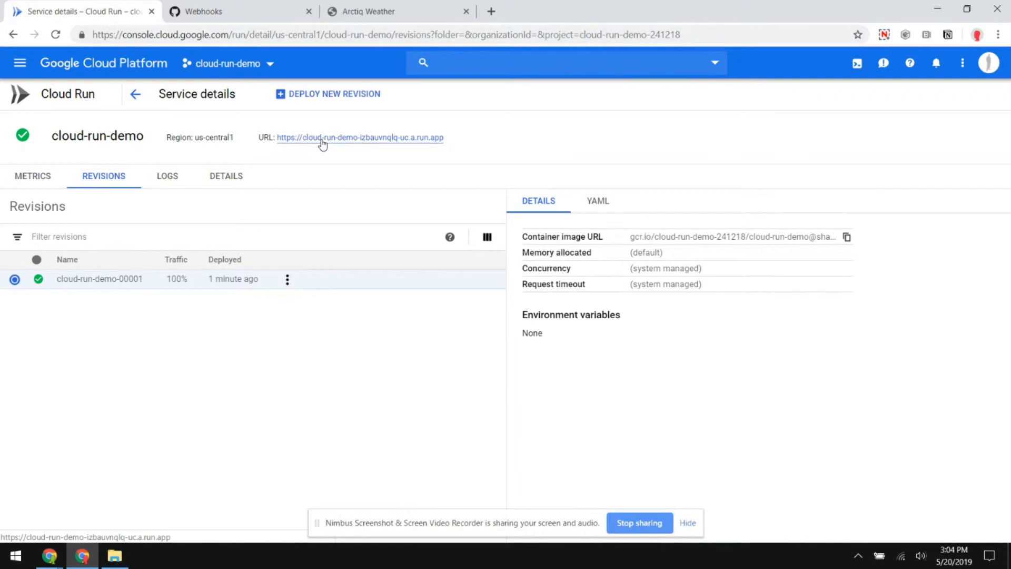
left_click(322, 138)
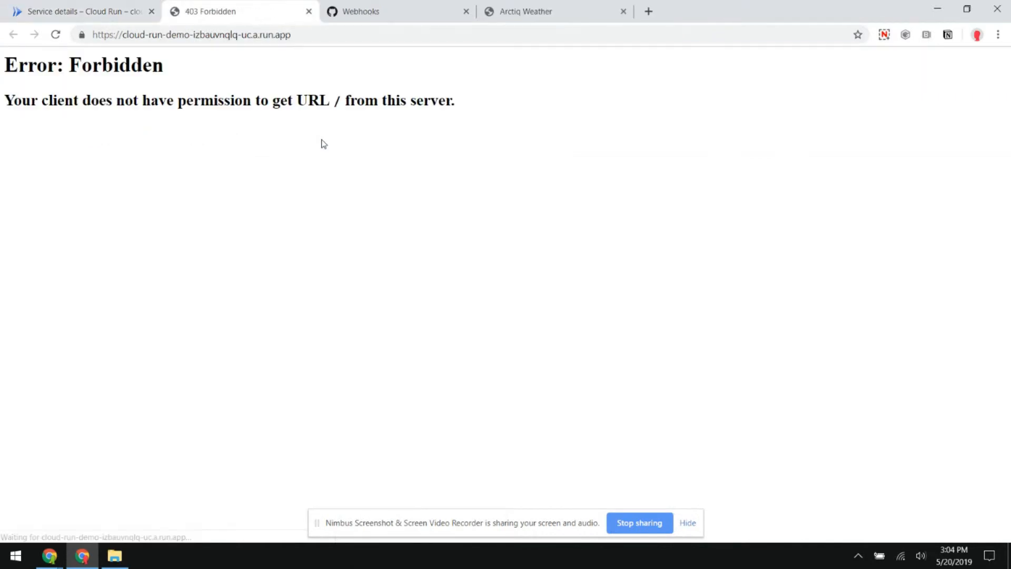
left_click(309, 11)
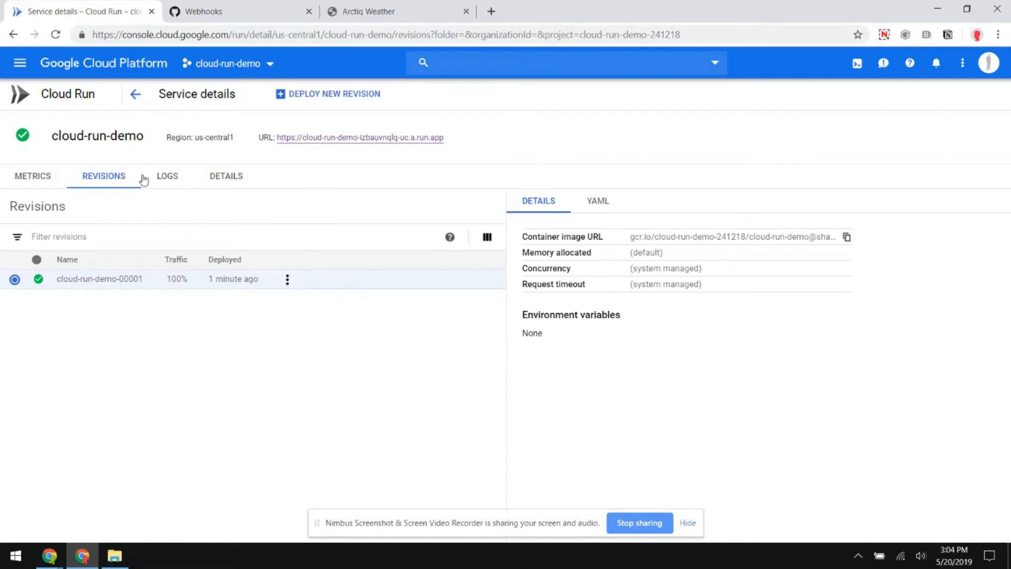
Grant allUsers the Cloud Run Invoker role on the cloud-run-demo service from the services list
left_click(137, 96)
left_click(18, 211)
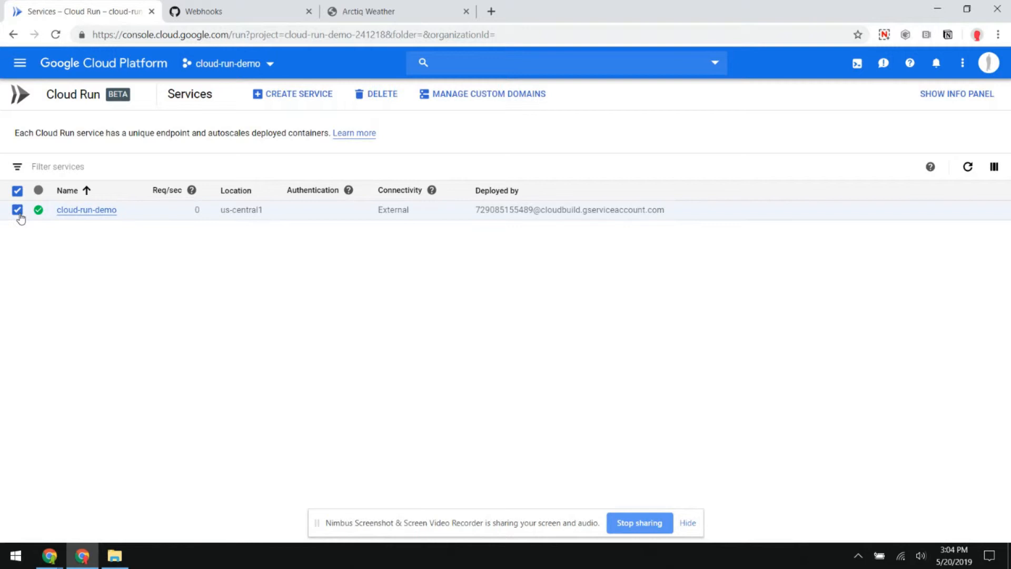
left_click(942, 100)
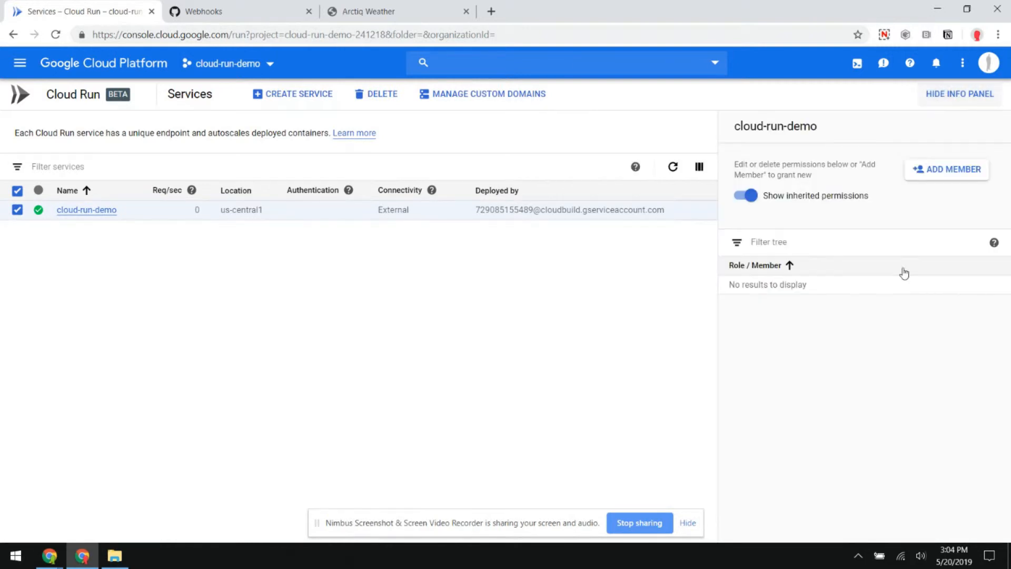
left_click(948, 180)
type("all")
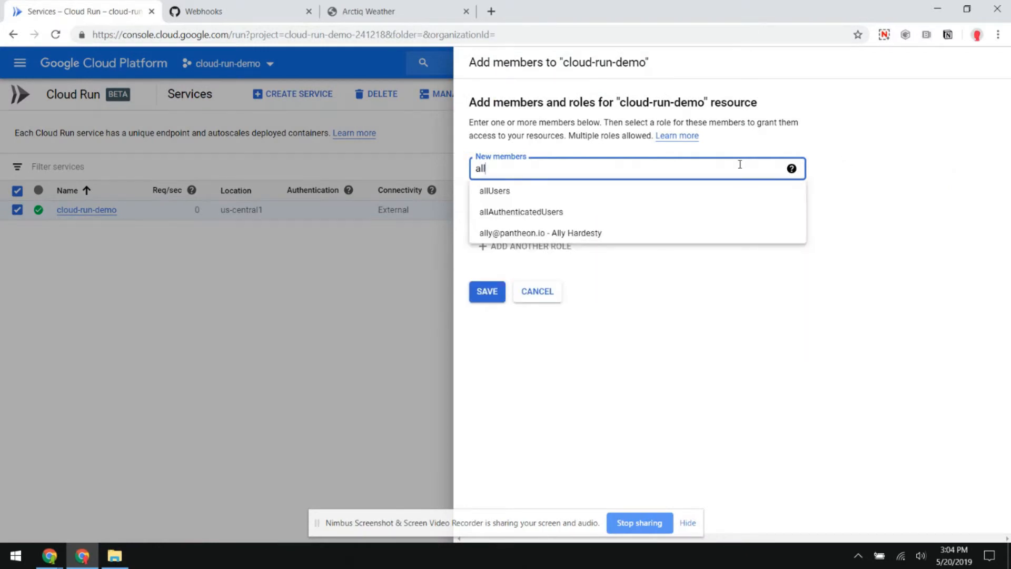
left_click(578, 193)
left_click(523, 212)
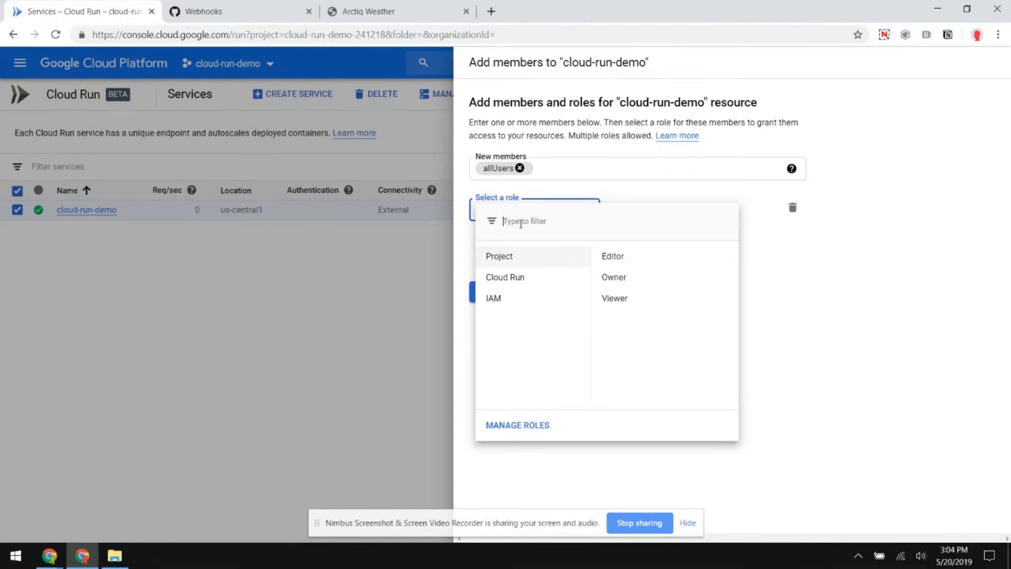
type("cloud run")
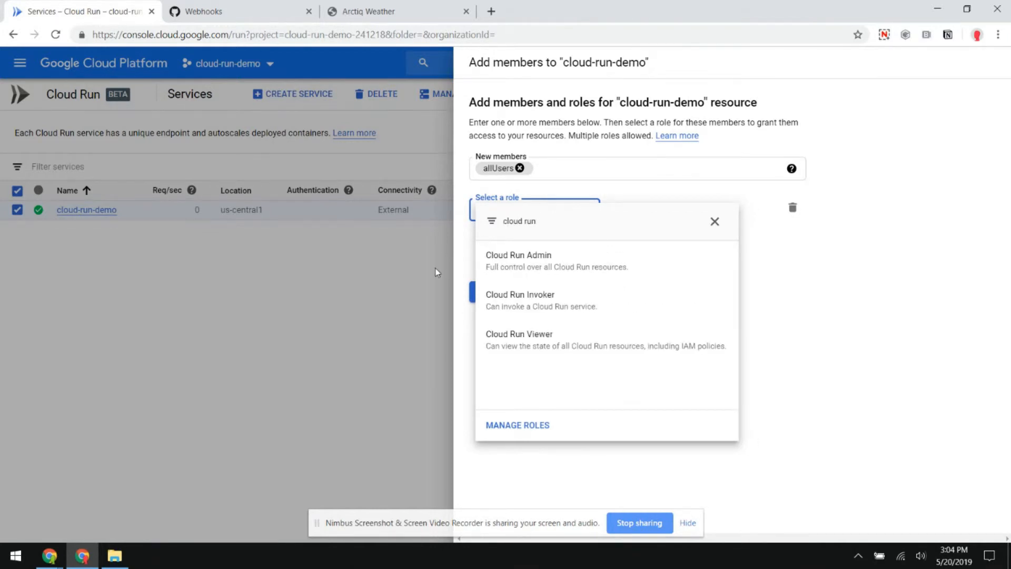
left_click(519, 310)
left_click(488, 299)
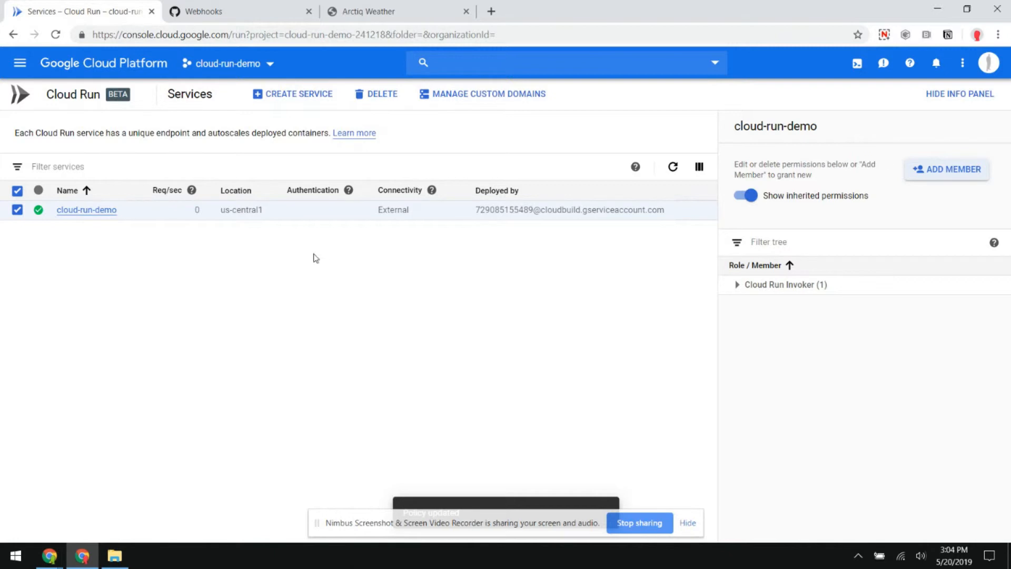
Open the cloud-run-demo service's URL again and look up the weather for Miami in the deployed app
left_click(100, 212)
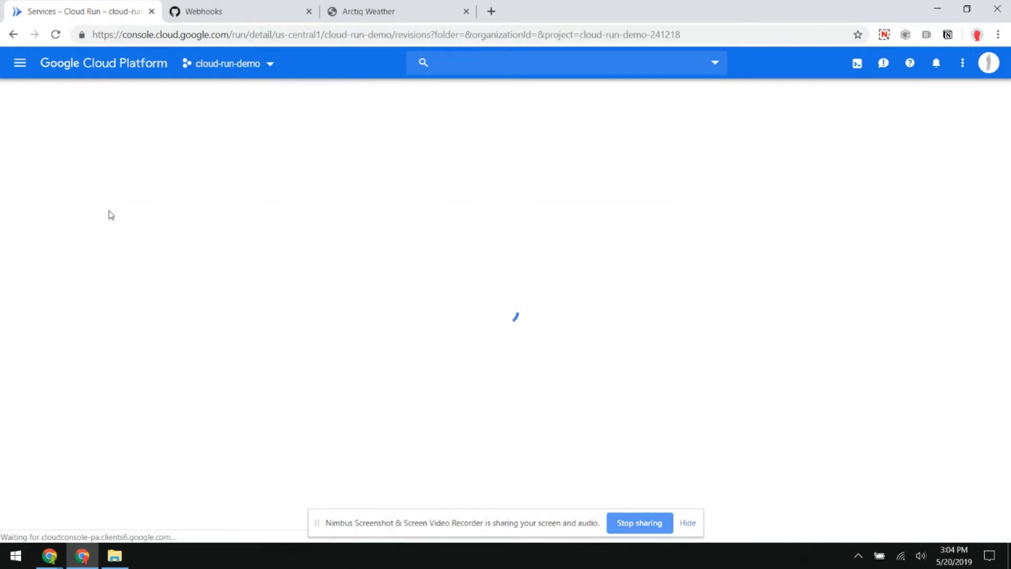
left_click(335, 137)
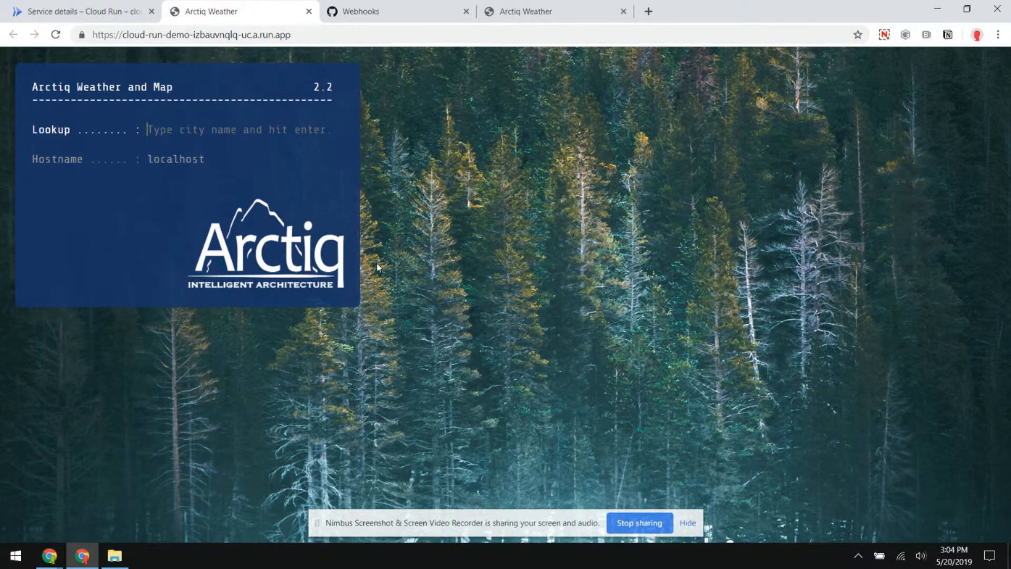
type("mai")
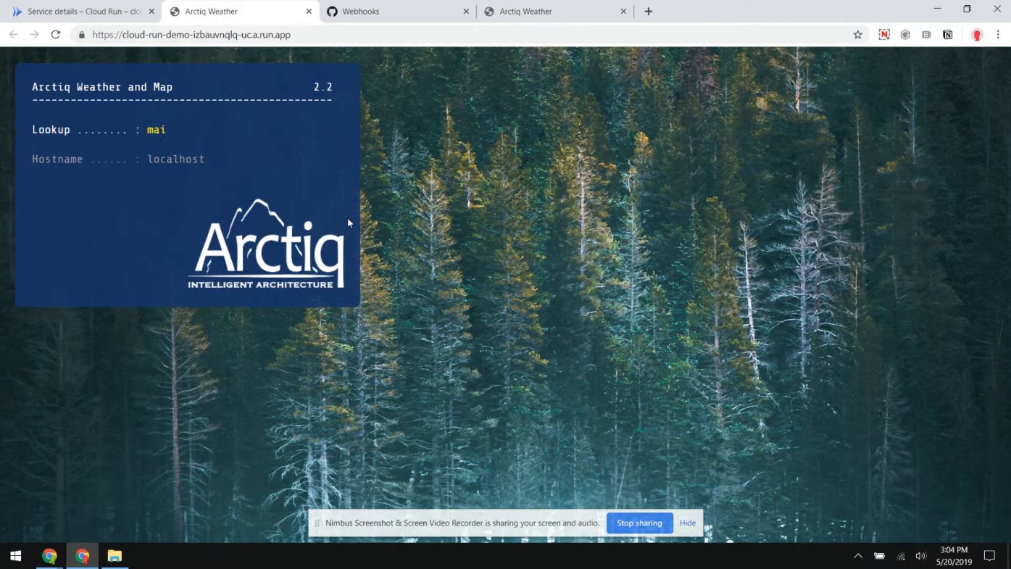
key("BackSpace")
key("BackSpace")
type("iam")
key("BackSpace")
type("mi")
key("Return")
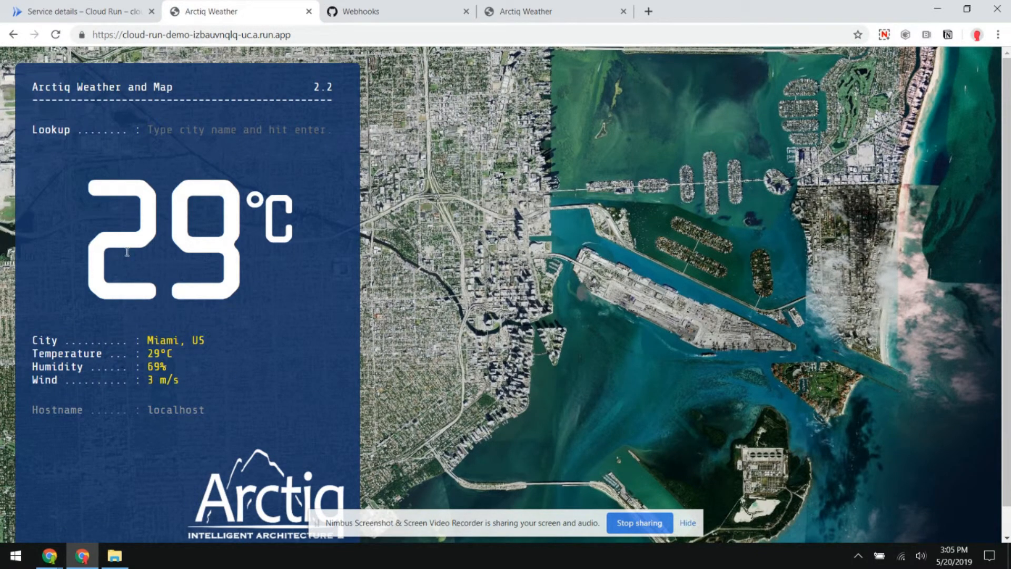
Open public/style.css from the cloud-run-demo GitHub repository in the file editor
left_click_drag(127, 252, 216, 259)
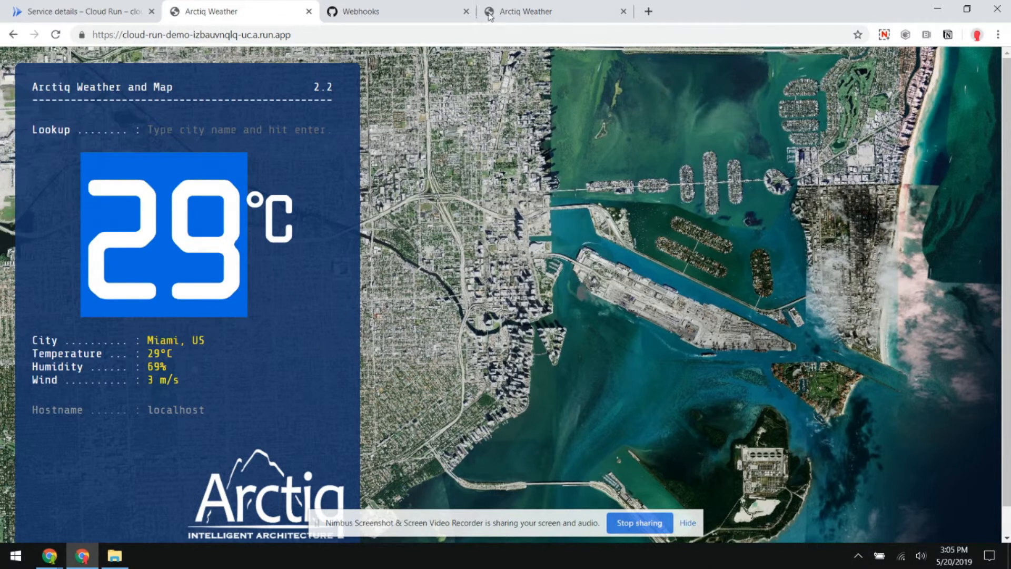
left_click(425, 17)
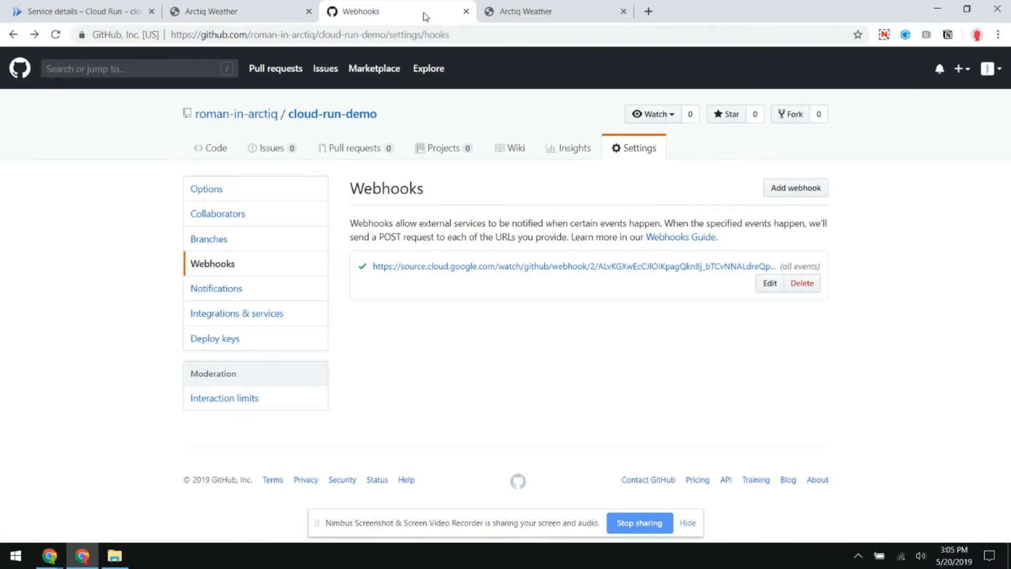
left_click(364, 119)
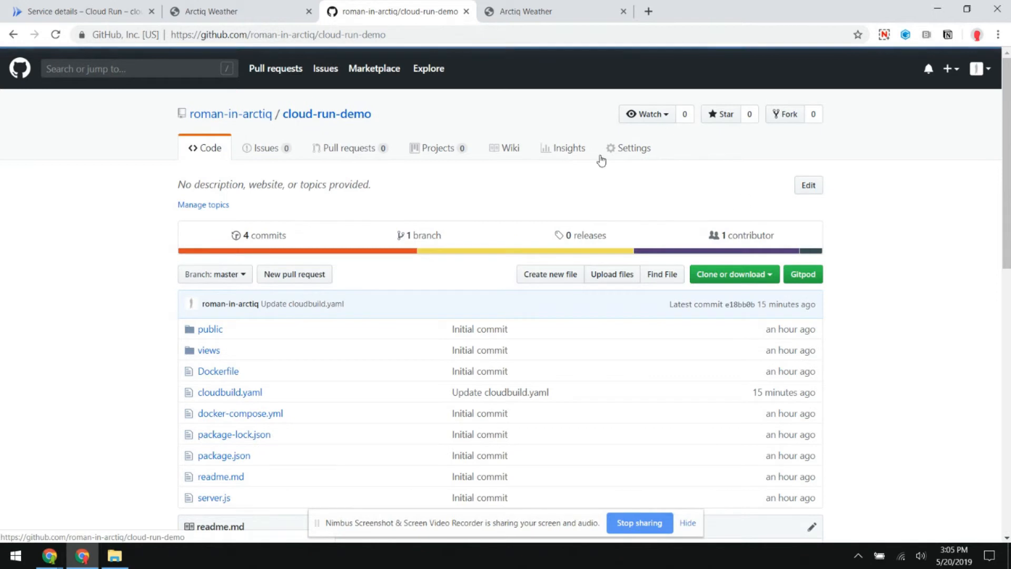
scroll(693, 316, "down", 2)
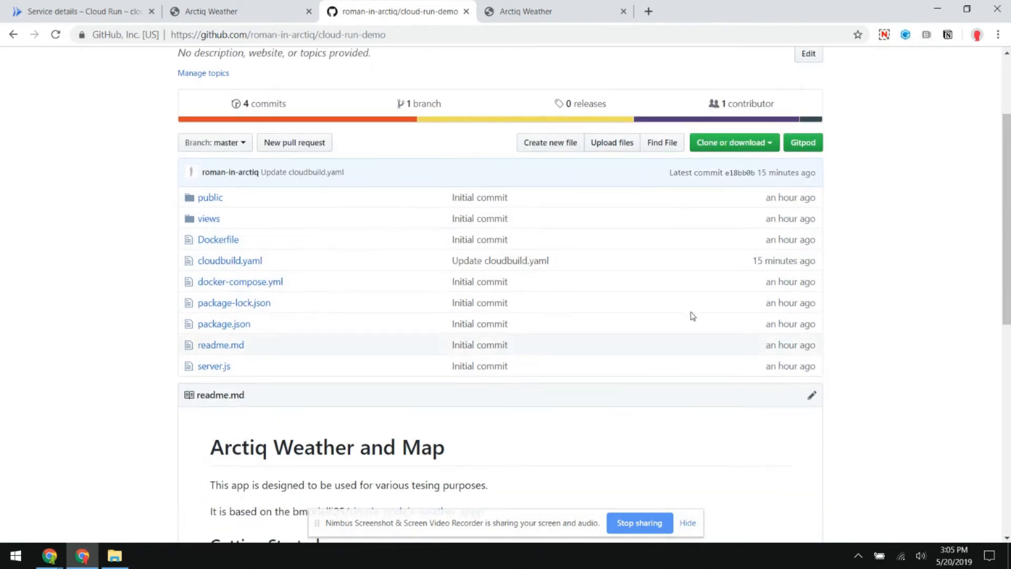
left_click(211, 198)
left_click(208, 432)
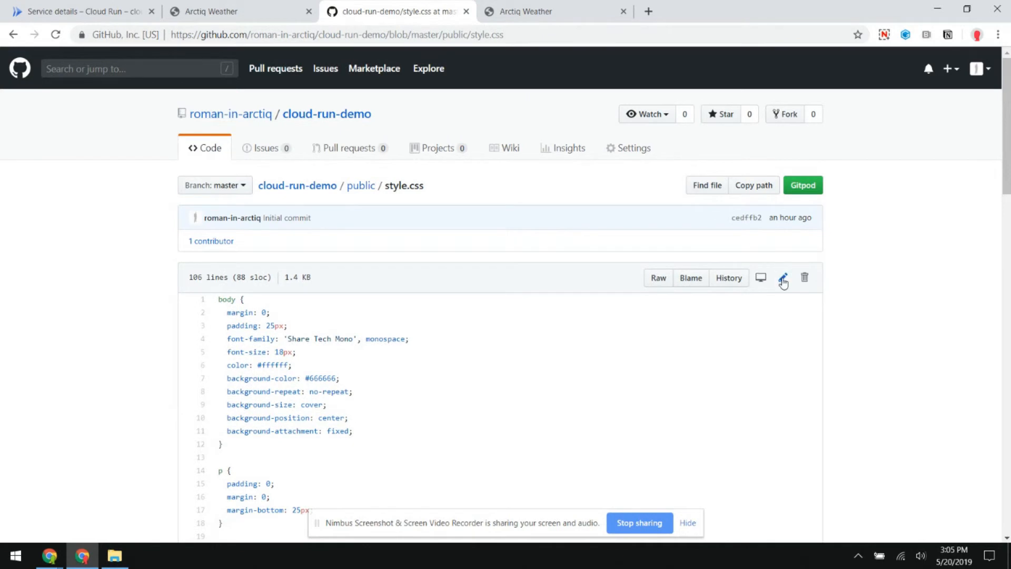
left_click(783, 281)
Set the color of the .large rule in style.css to yellow and commit the change directly to the master branch
scroll(581, 231, "down", 3)
scroll(581, 230, "down", 9)
scroll(557, 237, "down", 1)
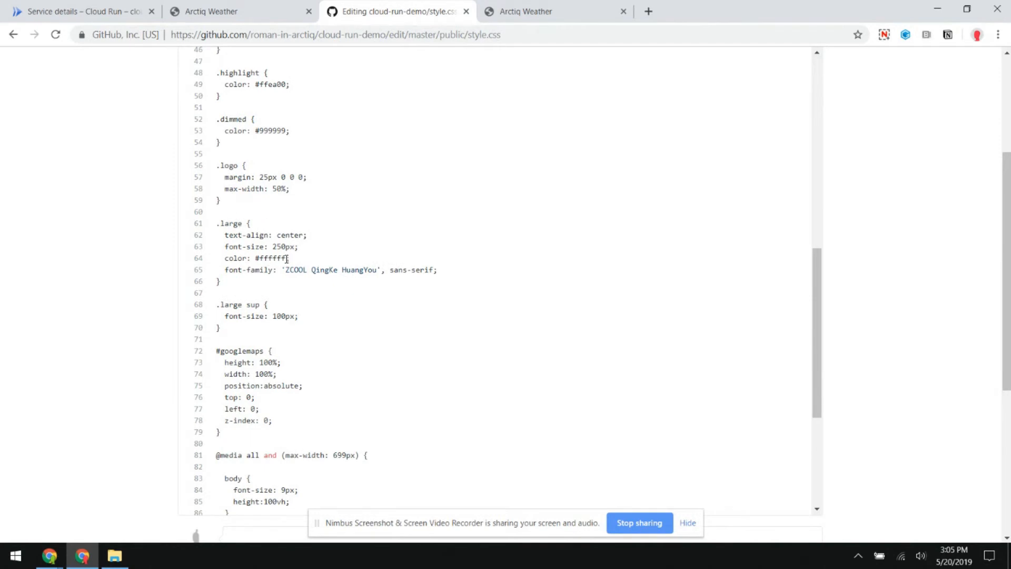
left_click_drag(275, 259, 257, 261)
type("yellow")
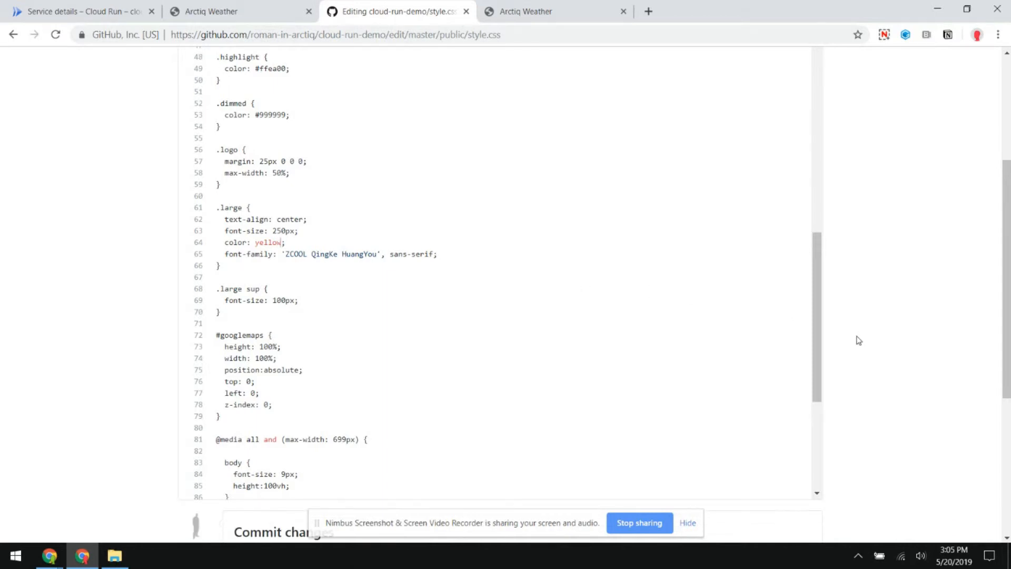
scroll(858, 340, "down", 5)
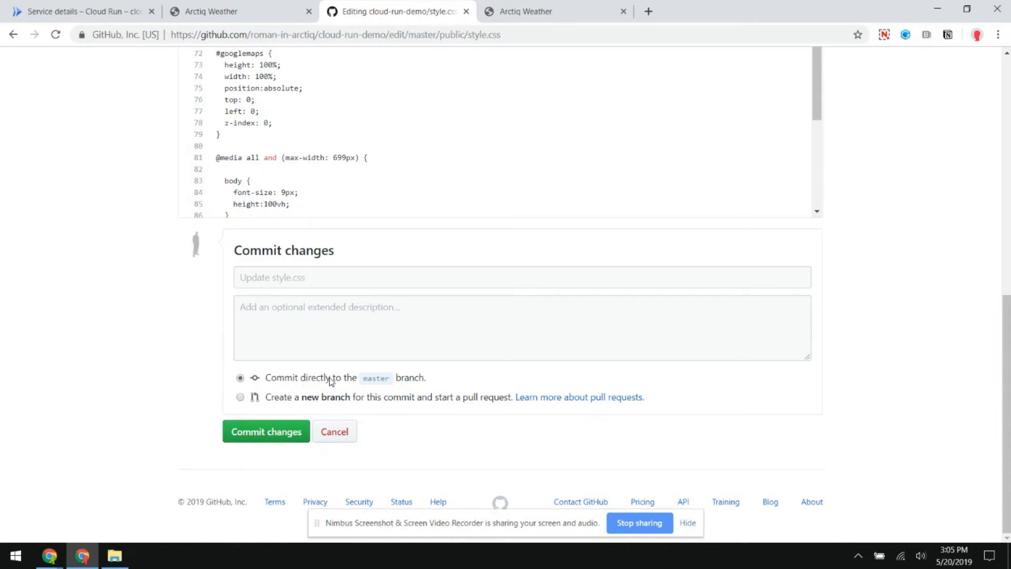
left_click(264, 436)
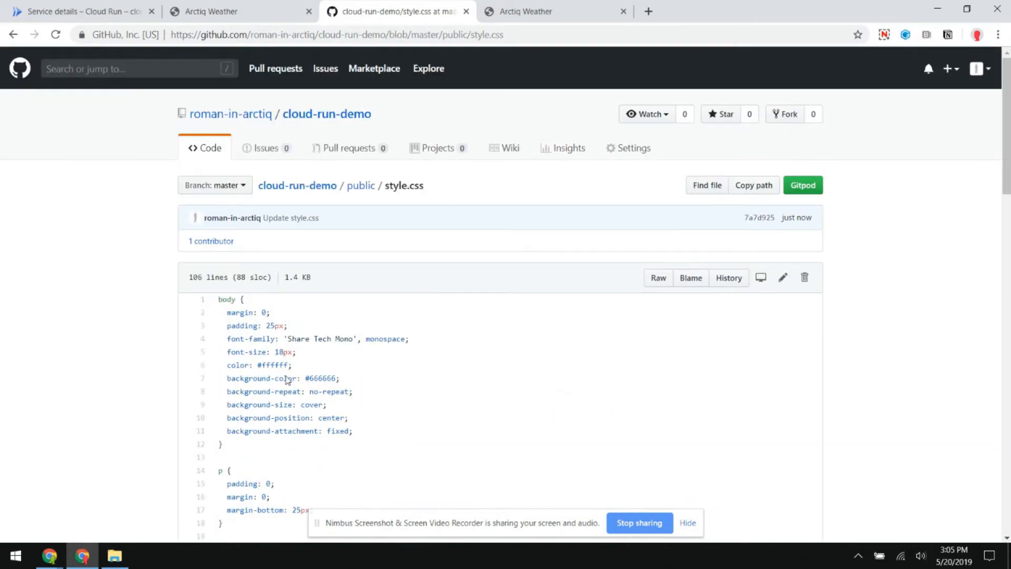
Open the details of the newest build from the Cloud Build history in the Google Cloud console
left_click(104, 14)
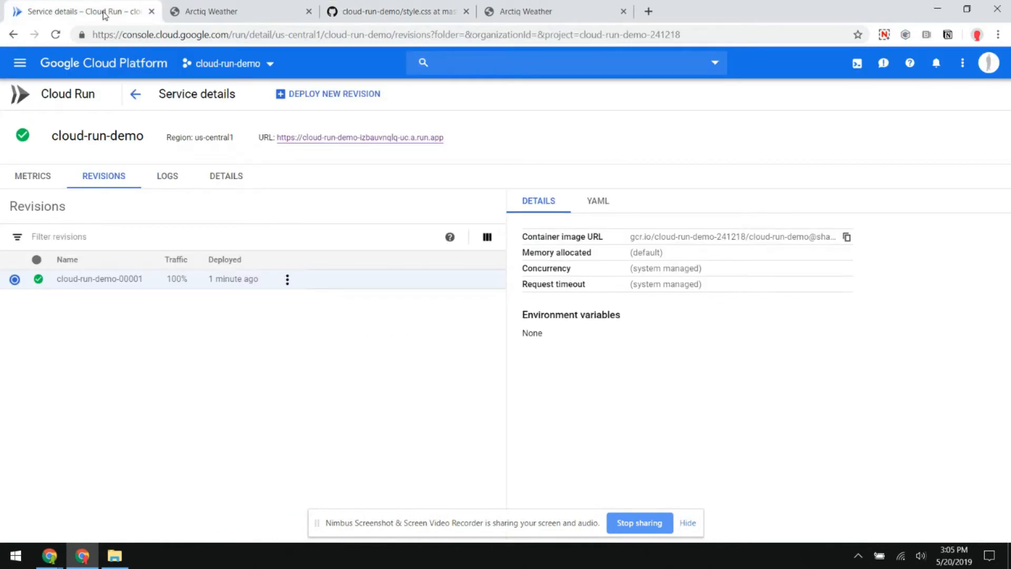
left_click(20, 63)
mouse_move(57, 365)
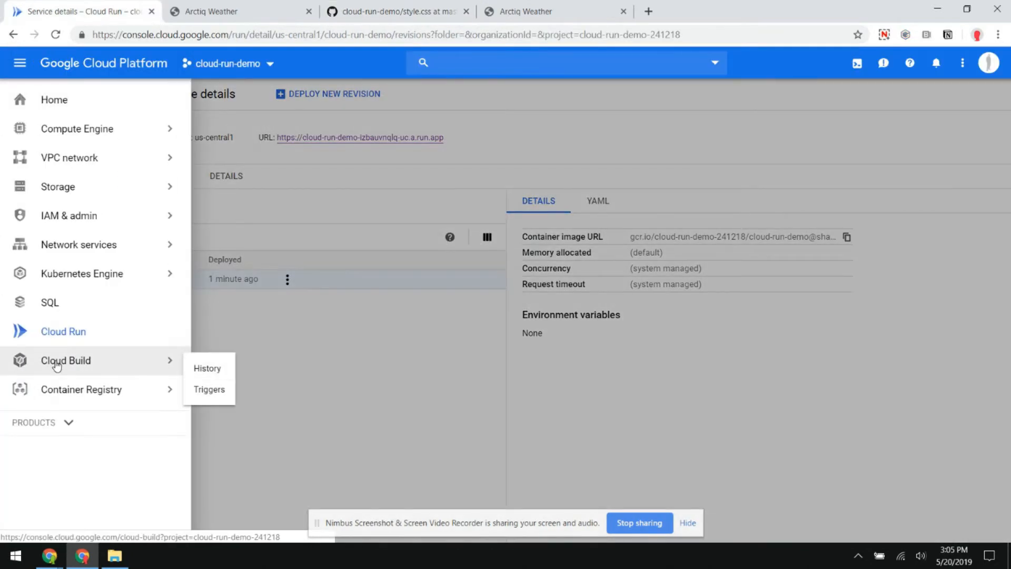
left_click(206, 369)
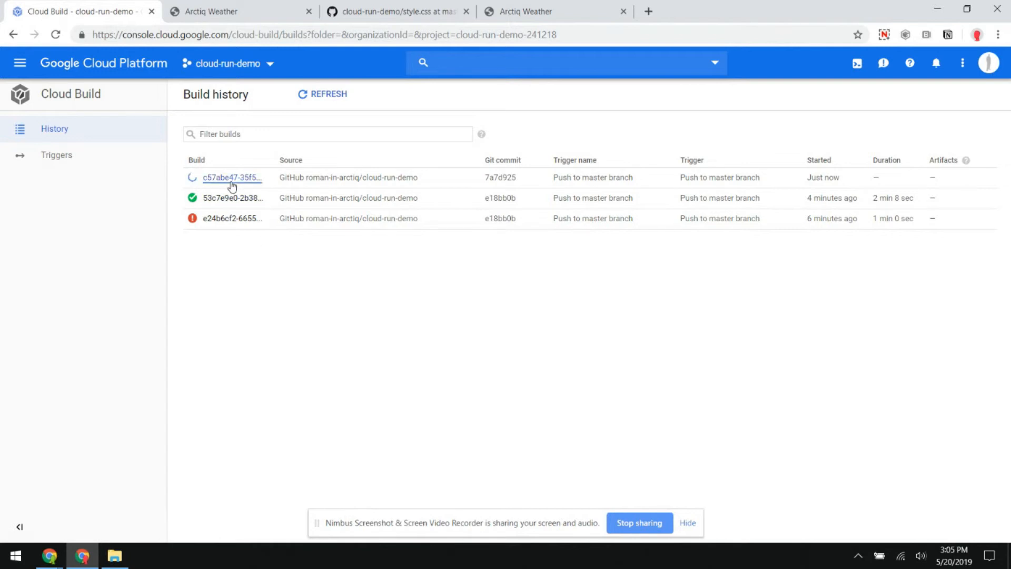
left_click(232, 180)
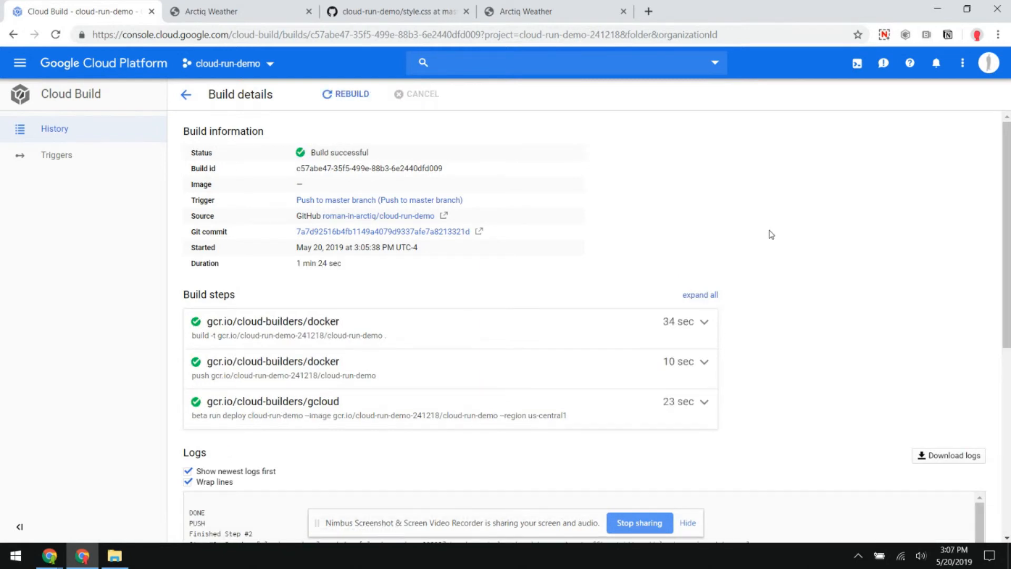
Open the redeployed app from the cloud-run-demo service's URL in Cloud Run and look up the weather for Miami
left_click(25, 67)
left_click(56, 332)
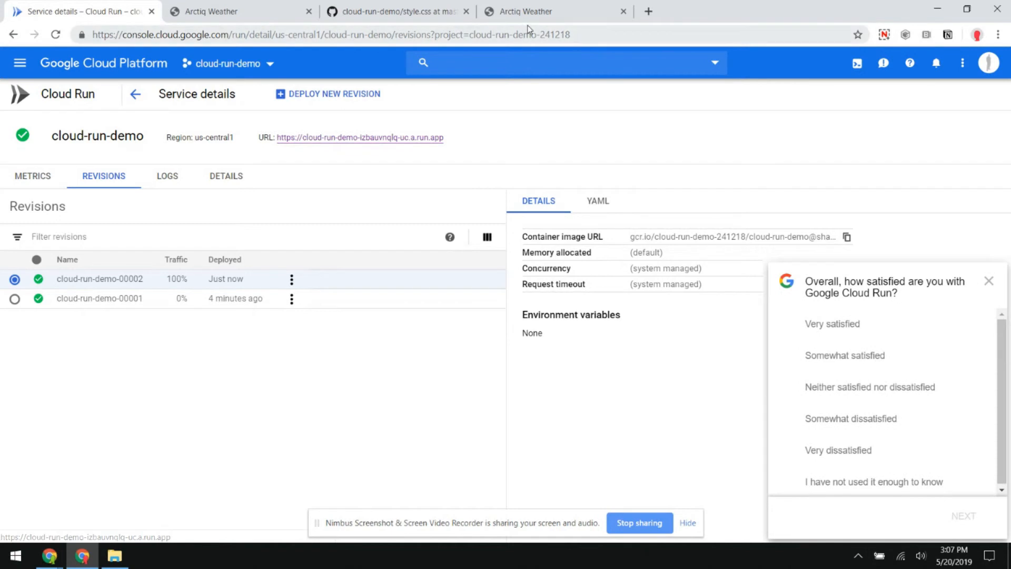
left_click(360, 137)
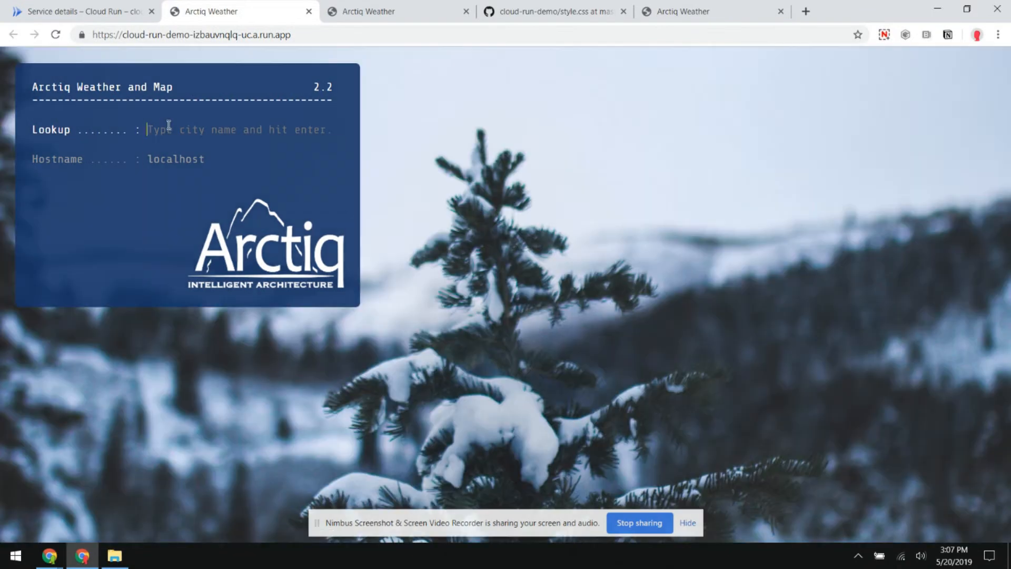
left_click(168, 126)
type("miami")
key("Return")
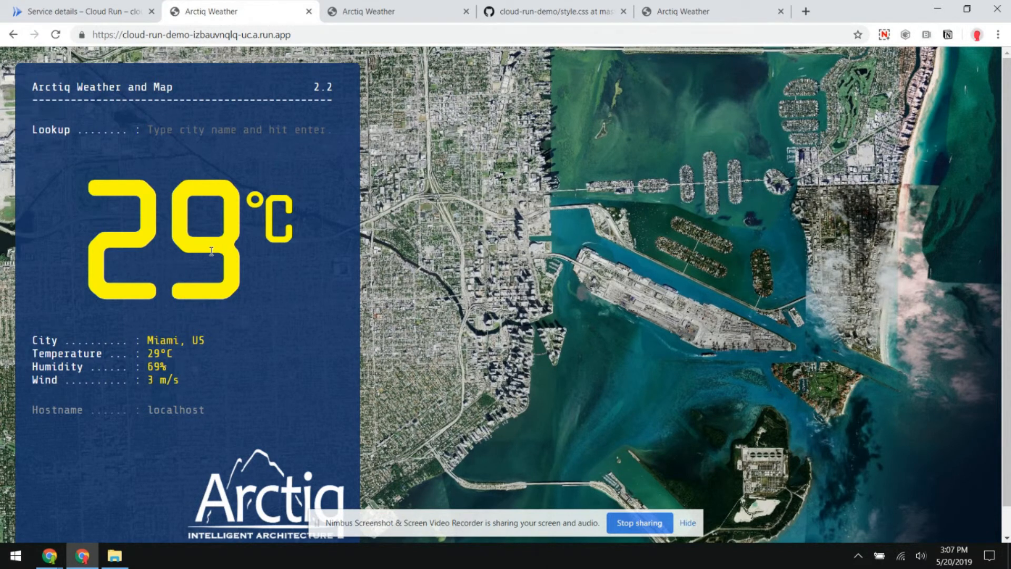
Return to the Cloud Run services list, clear away the survey and info panel, and open the custom domain mappings
key("ctrl+shift+Tab")
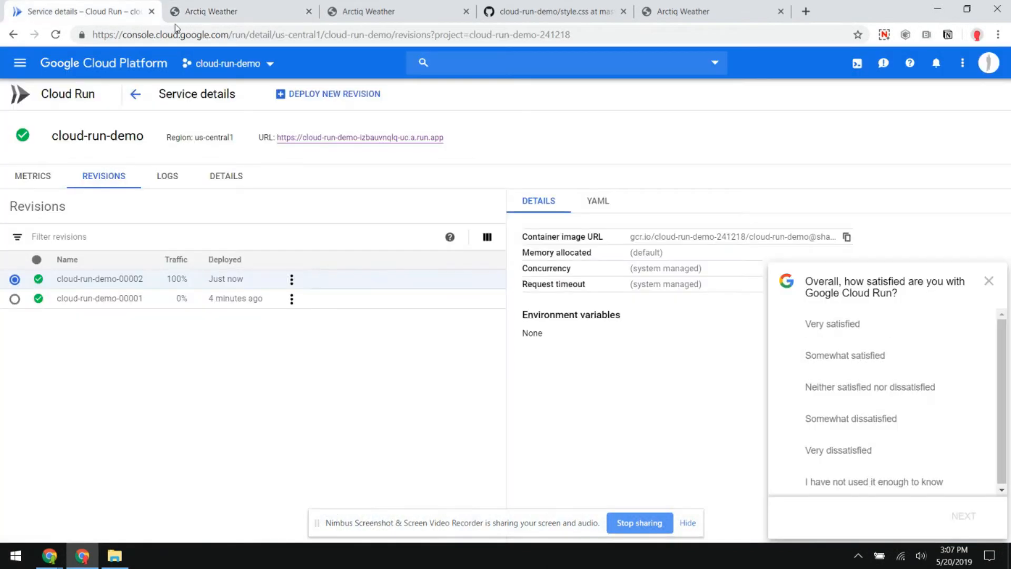
left_click(138, 97)
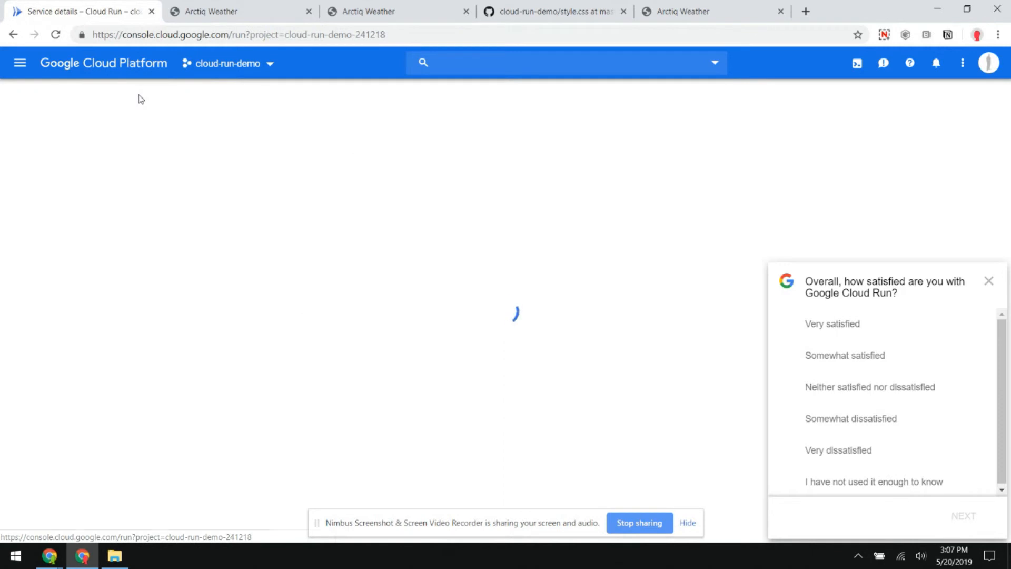
left_click(991, 284)
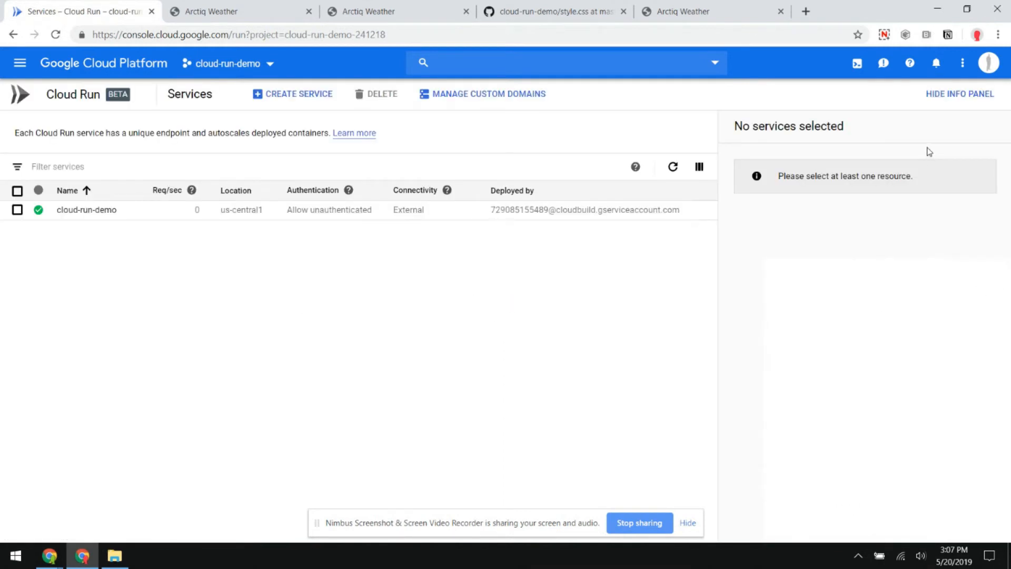
left_click(948, 94)
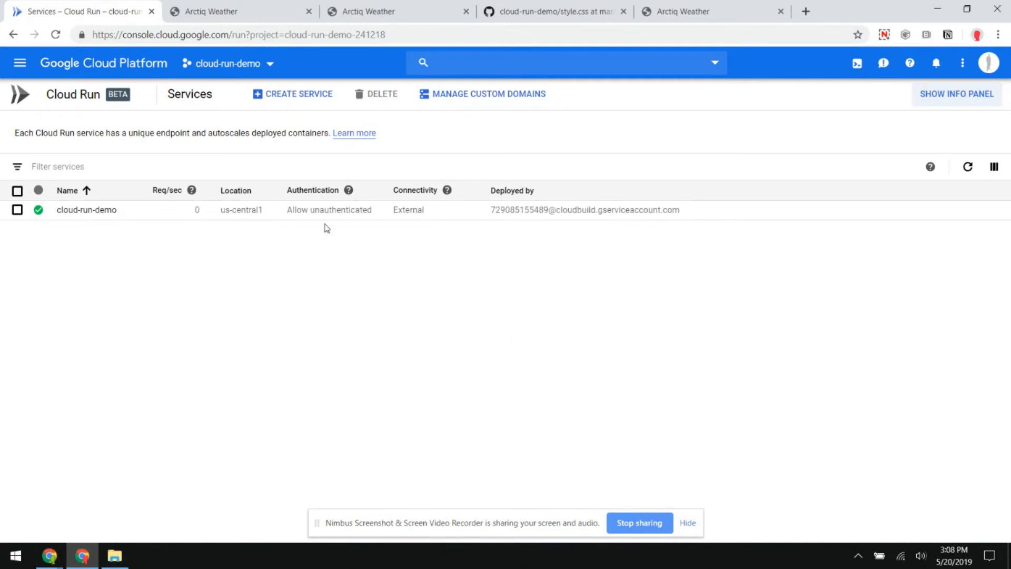
left_click(462, 100)
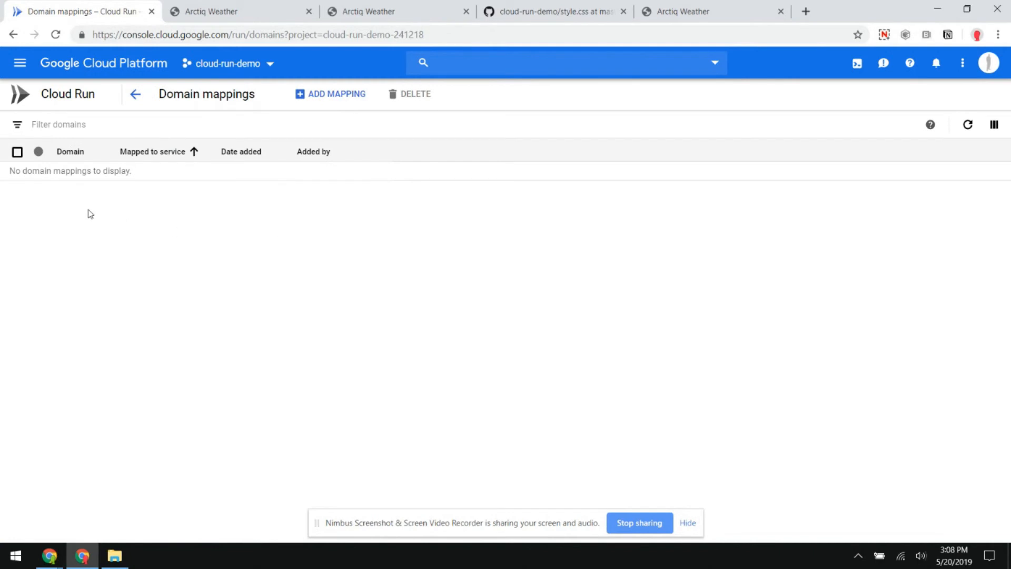
Start a domain mapping for the cloud-run-demo (us-central1) service using the verified domain igloo.link
left_click(345, 99)
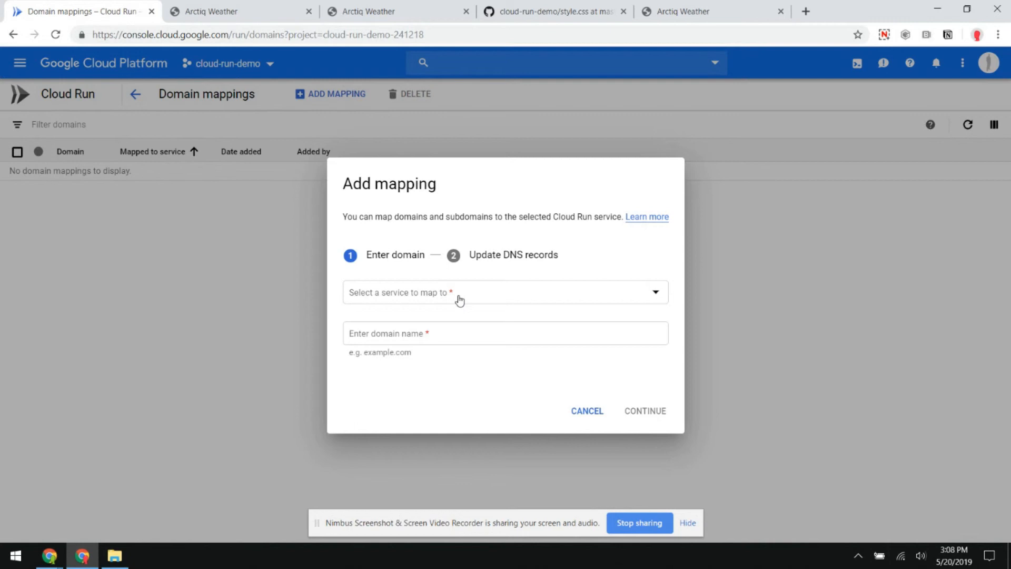
left_click(459, 299)
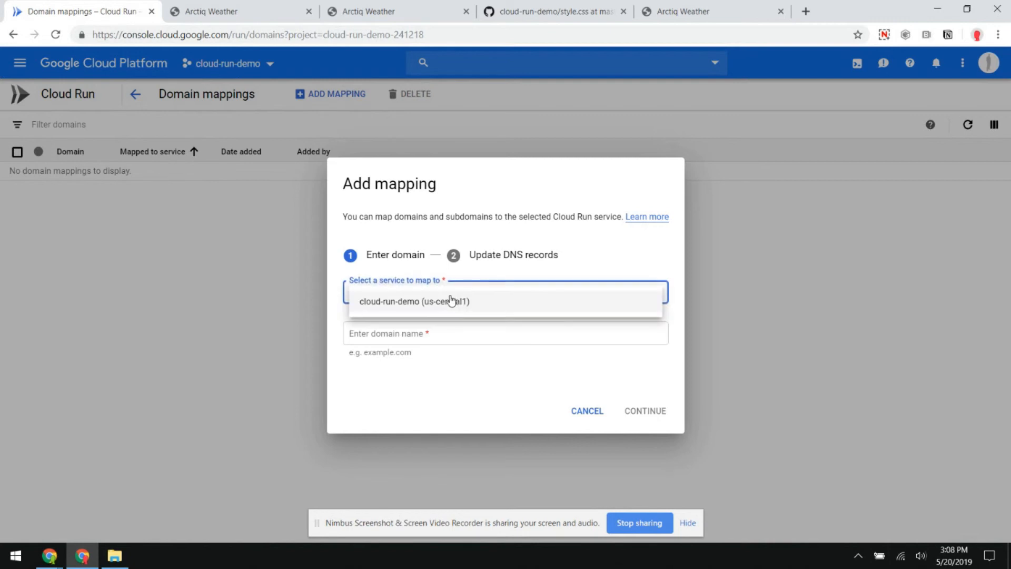
left_click(402, 303)
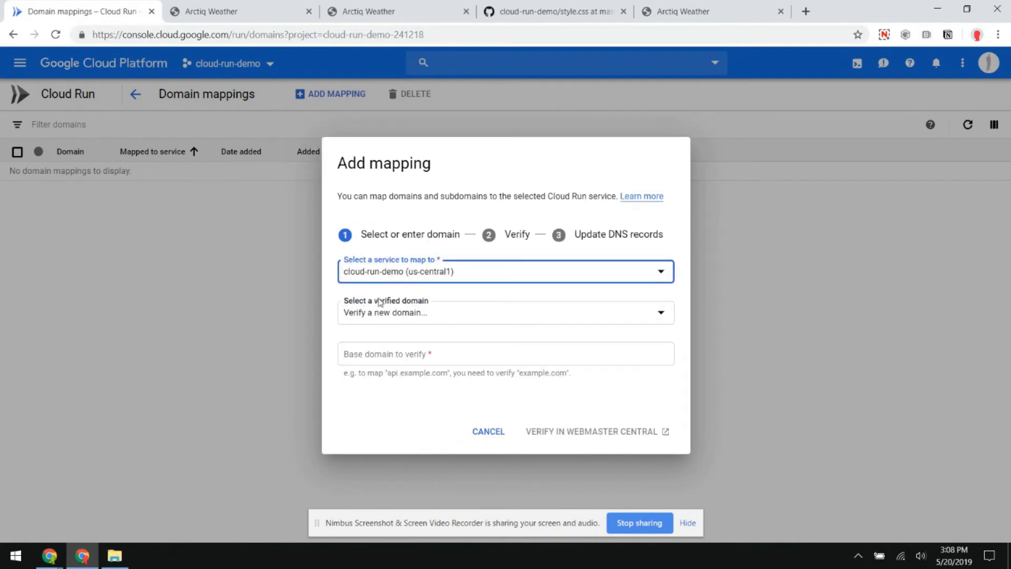
left_click(387, 315)
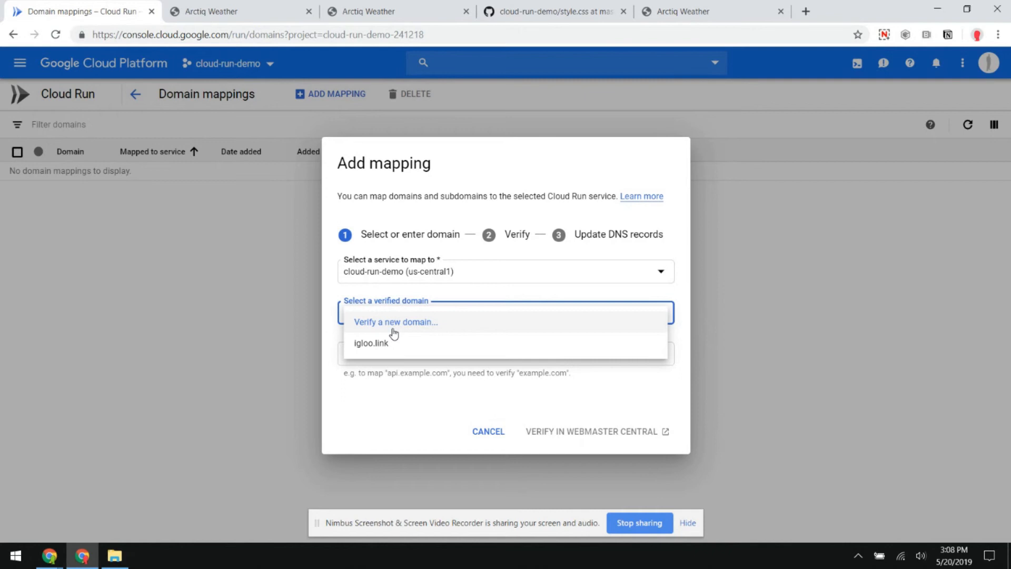
left_click(383, 345)
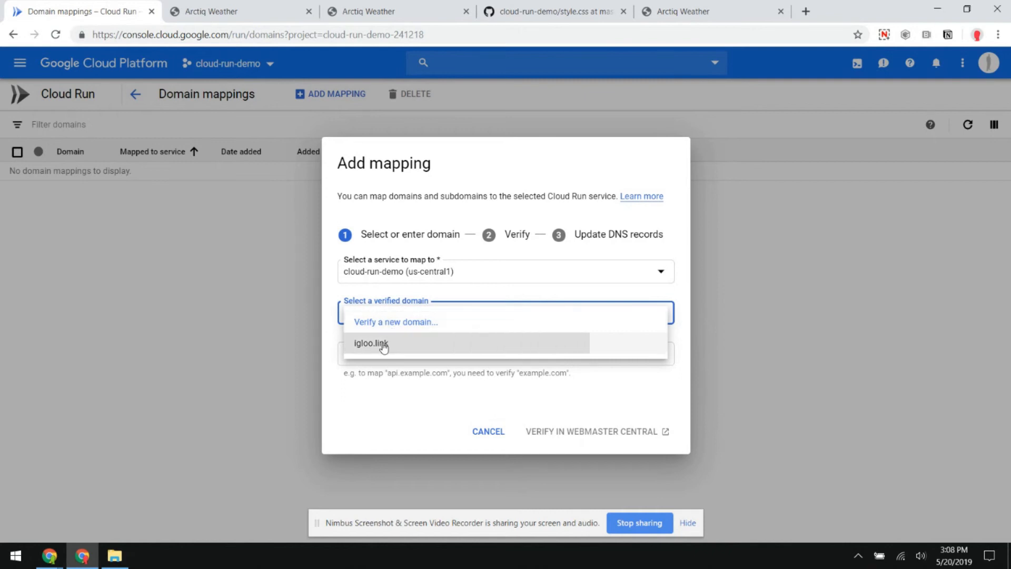
left_click(384, 351)
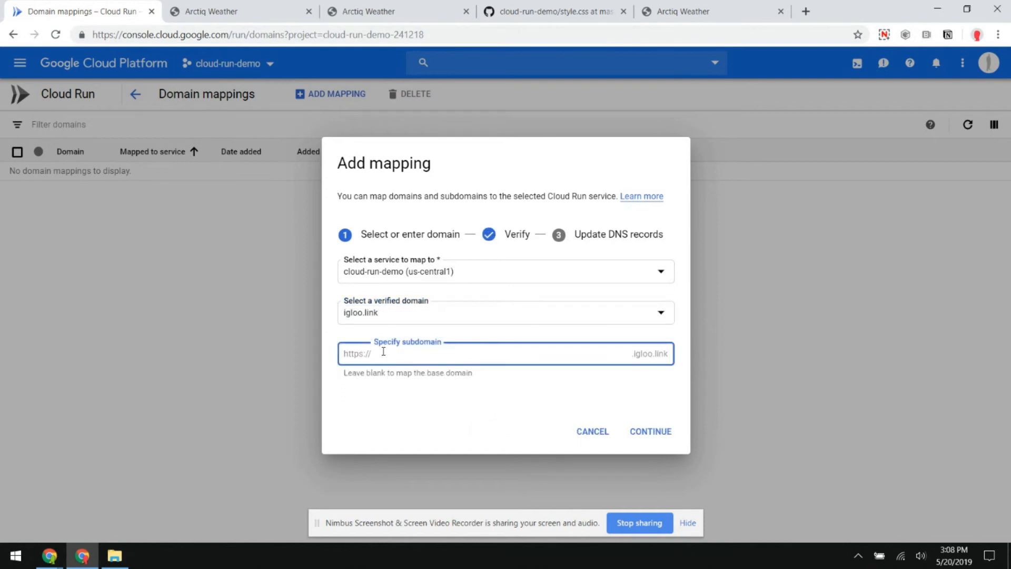
Specify the subdomain cloud-run-demo, copy it, and finish adding the domain mapping
type("clour-run-demo")
left_click(395, 354)
key("BackSpace")
key("BackSpace")
type("ud")
left_click(441, 351)
left_click_drag(441, 351, 377, 353)
key("ctrl+c")
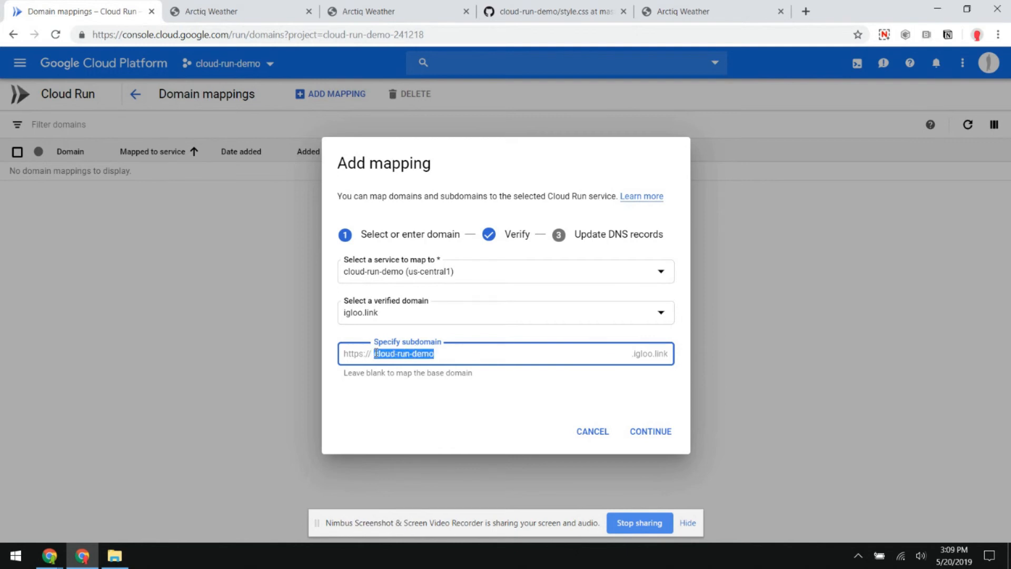
left_click(644, 435)
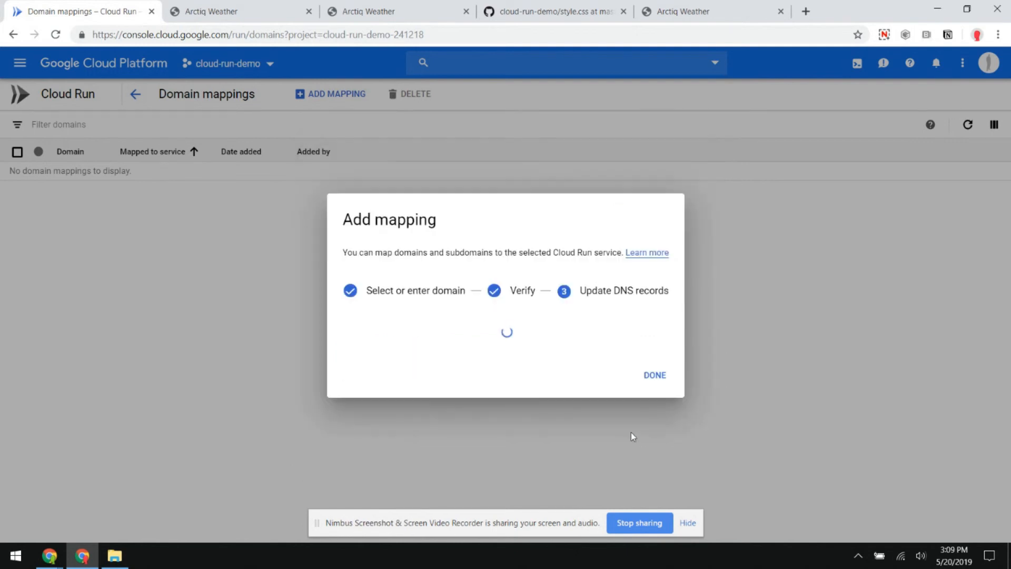
left_click(654, 377)
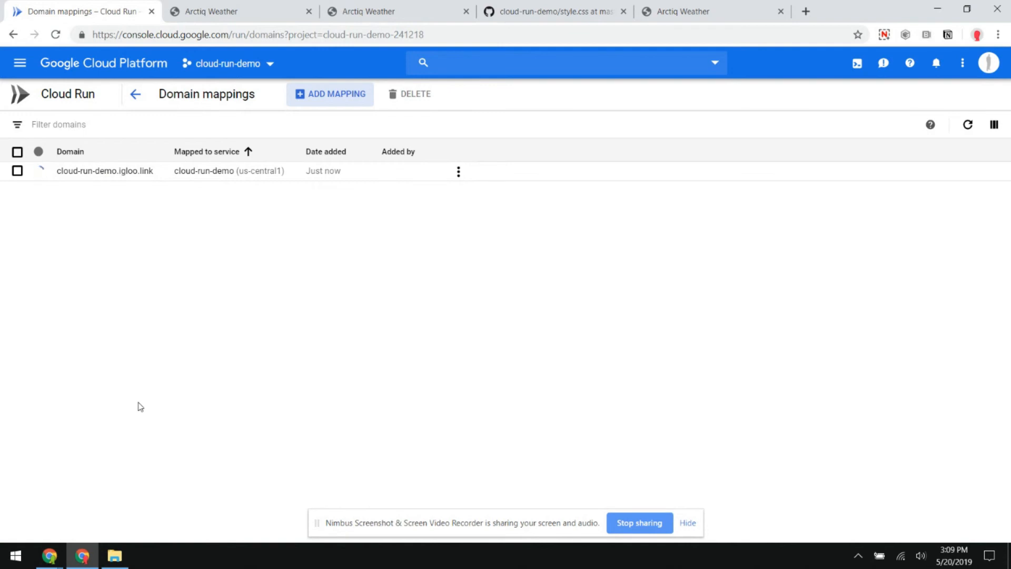
Switch to the Cloudflare DNS settings for igloo.link and start a CNAME record with the copied name cloud-run-demo
mouse_move(50, 556)
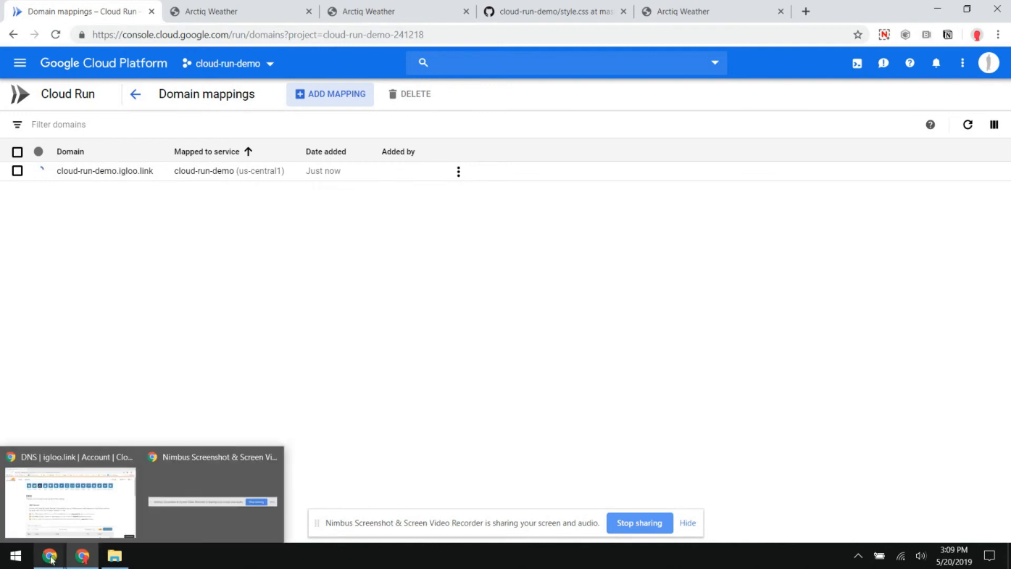
left_click(90, 501)
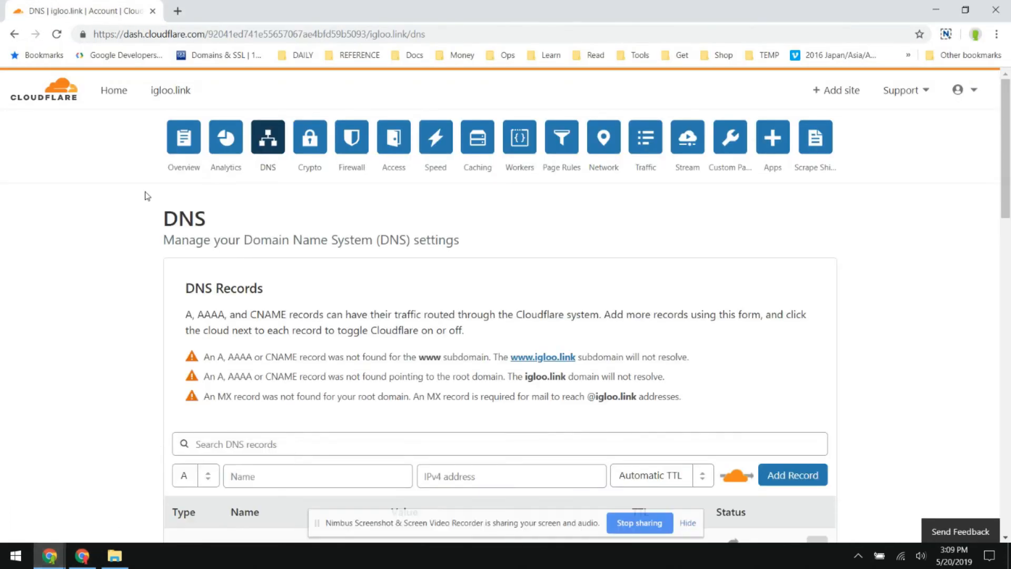
left_click(208, 477)
left_click(198, 323)
left_click(302, 484)
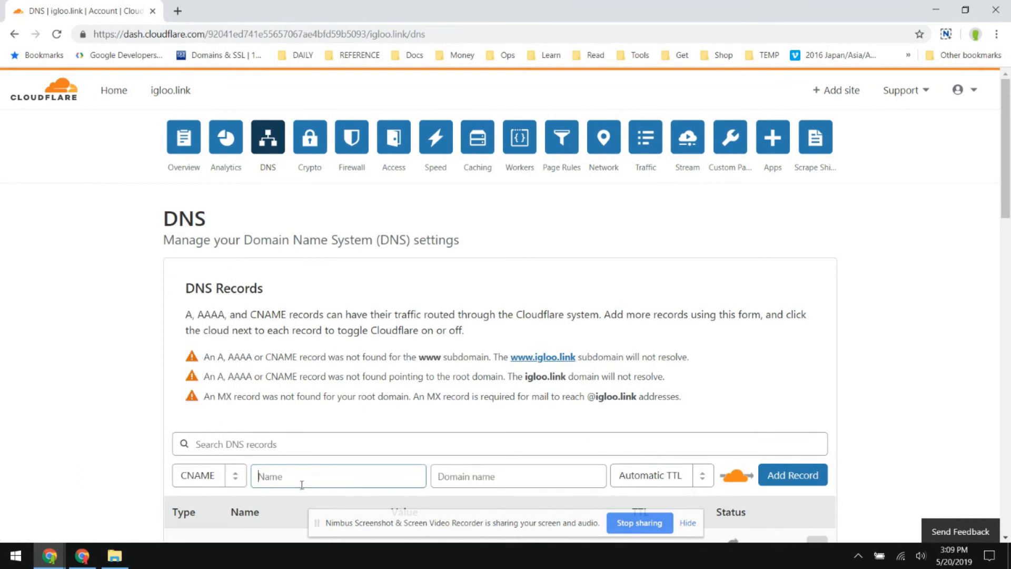
key("ctrl+v")
Point the new record to ghs.googlehosted.com, copied from the blog-api record, and add it with Cloudflare proxying turned off
left_click(468, 480)
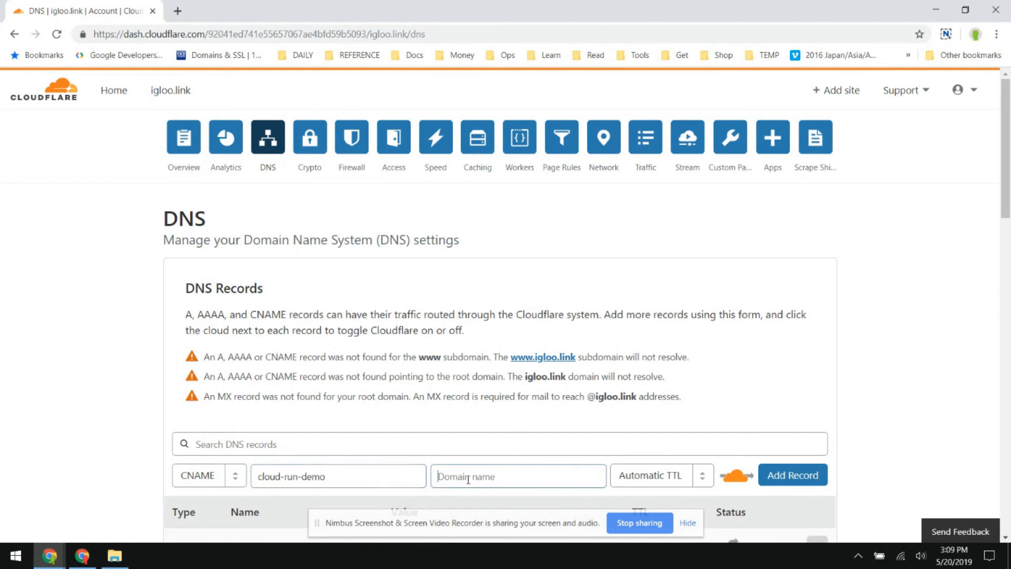
scroll(568, 440, "down", 3)
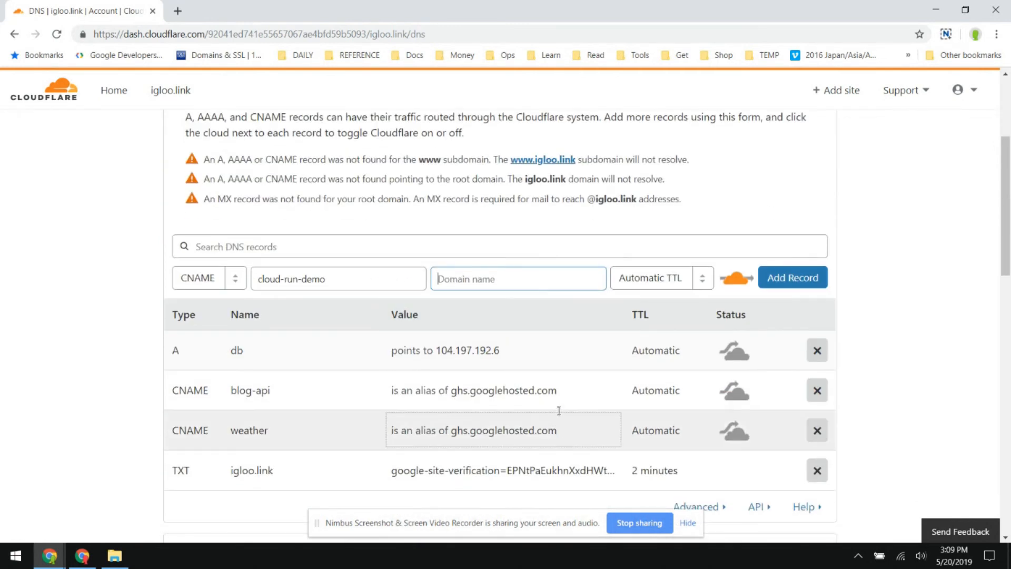
left_click(525, 390)
left_click_drag(525, 390, 372, 383)
key("ctrl+c")
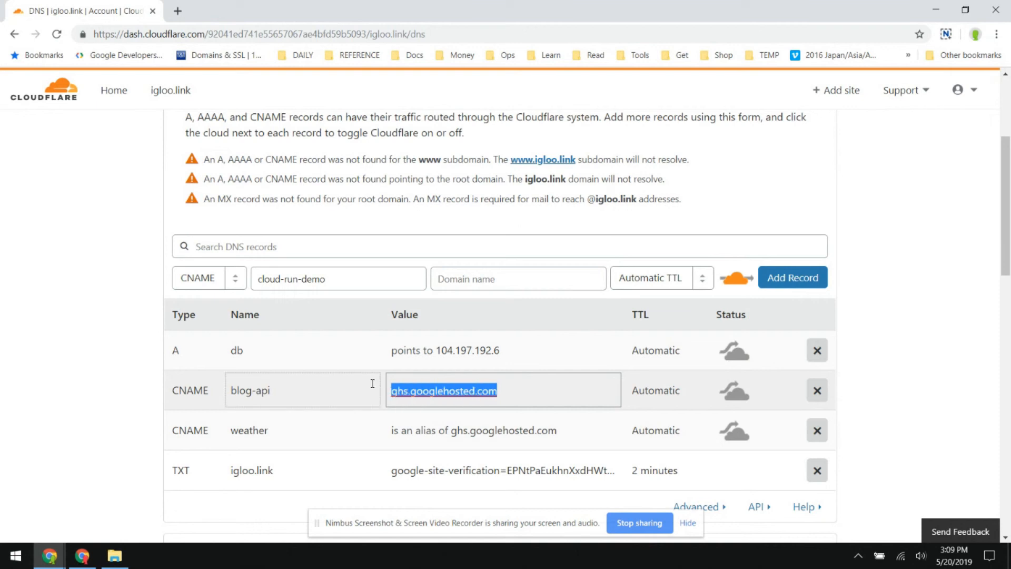
scroll(553, 316, "up", 3)
left_click(478, 474)
key("ctrl+v")
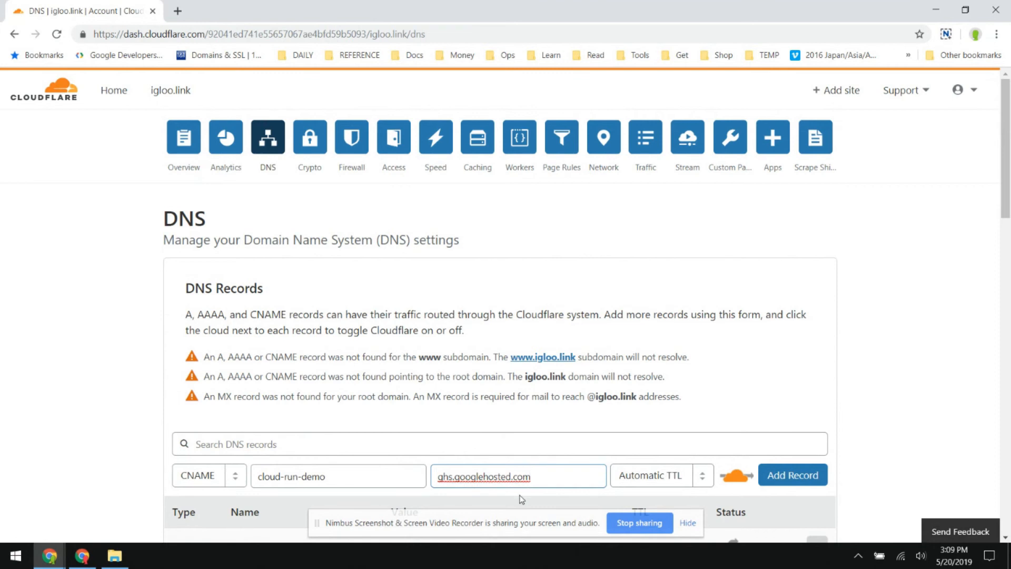
left_click(737, 476)
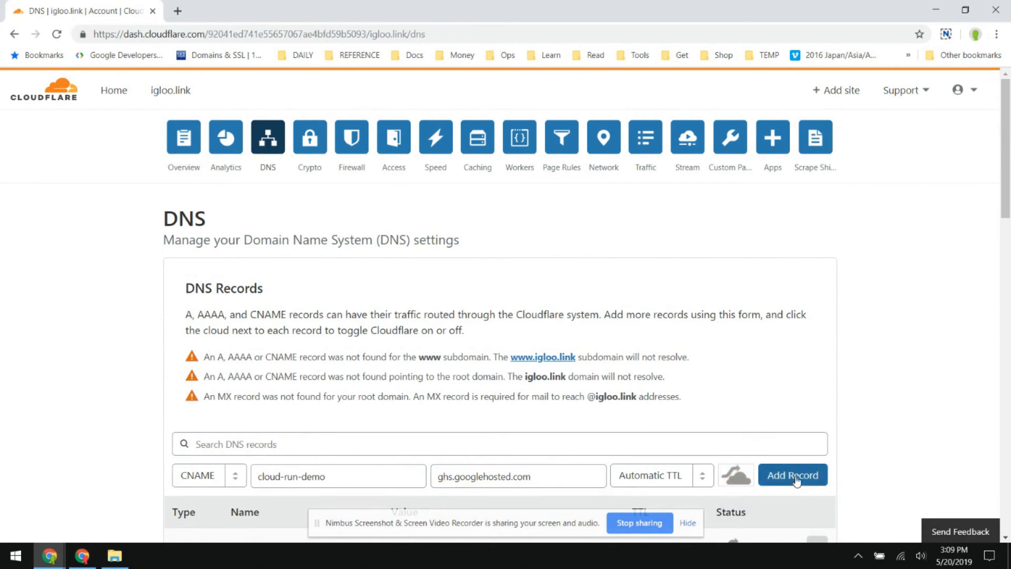
left_click(794, 476)
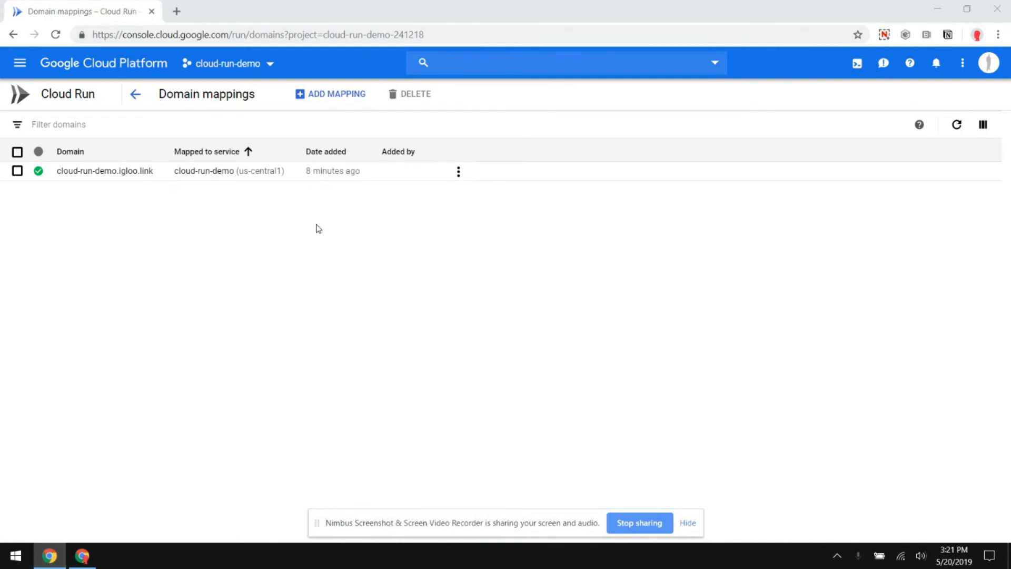
Open the app at the mapped domain cloud-run-demo.igloo.link from Cloud Run's domain mappings and look up the weather for toronto
left_click(110, 171)
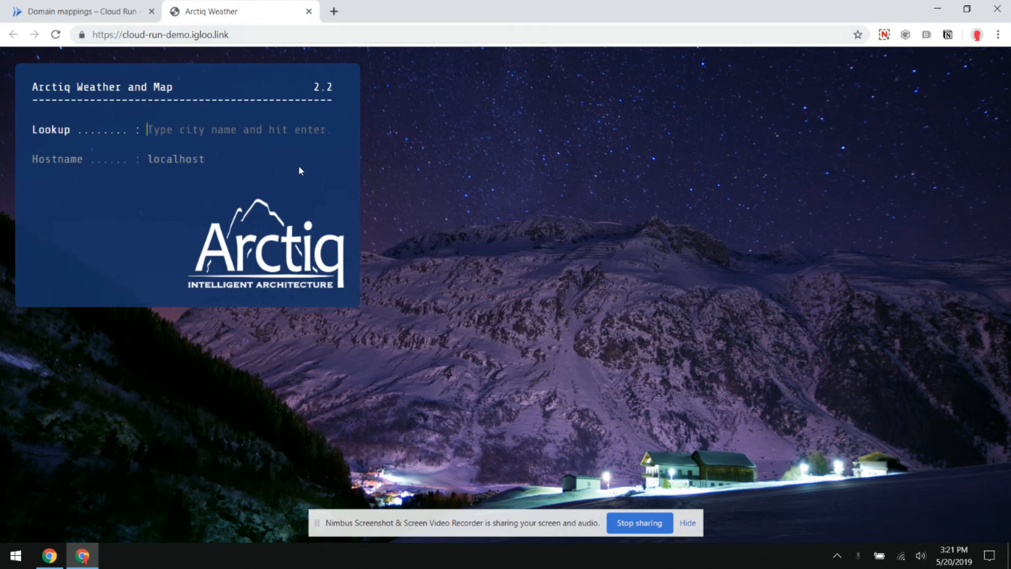
type("toronto")
key("Return")
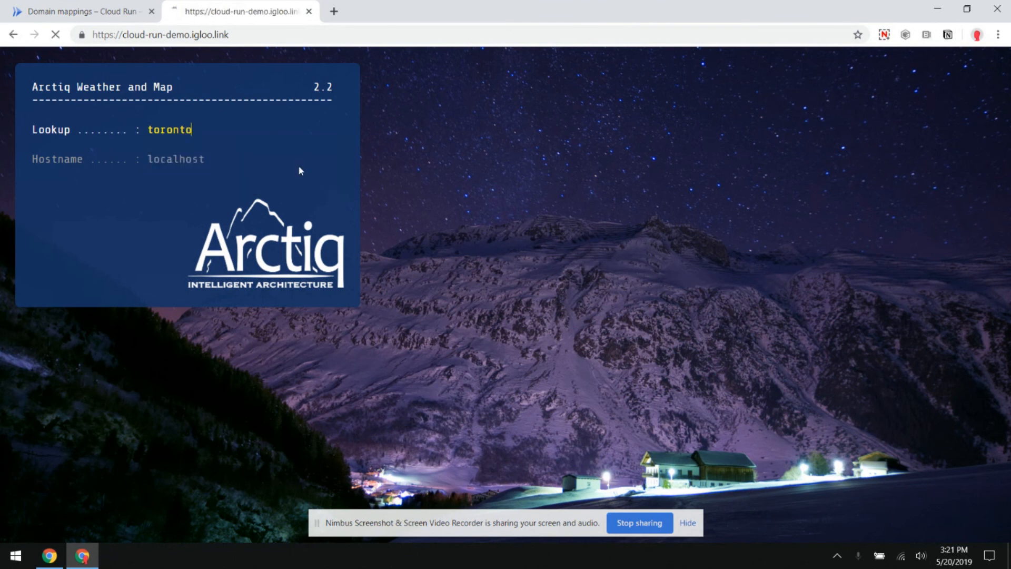